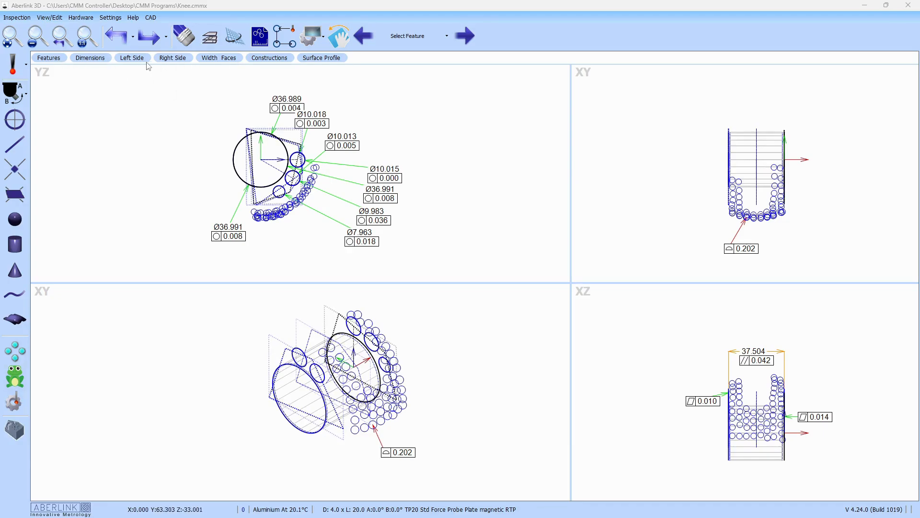
- Hide the Constructions and Surface Profile layers, and show both again to see what each one contains
{"action": "left_click", "coordinate": [269, 59]}
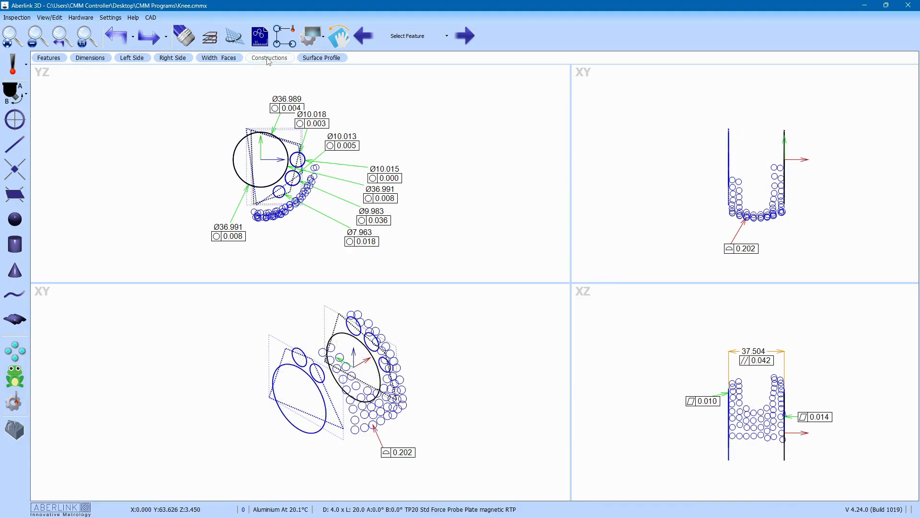
{"action": "left_click", "coordinate": [314, 58]}
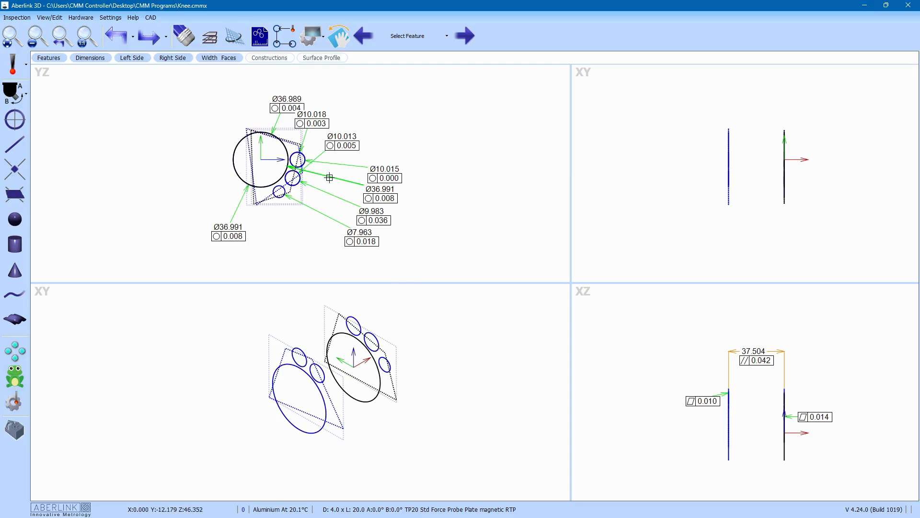
{"action": "left_click", "coordinate": [282, 60]}
{"action": "left_click", "coordinate": [330, 58]}
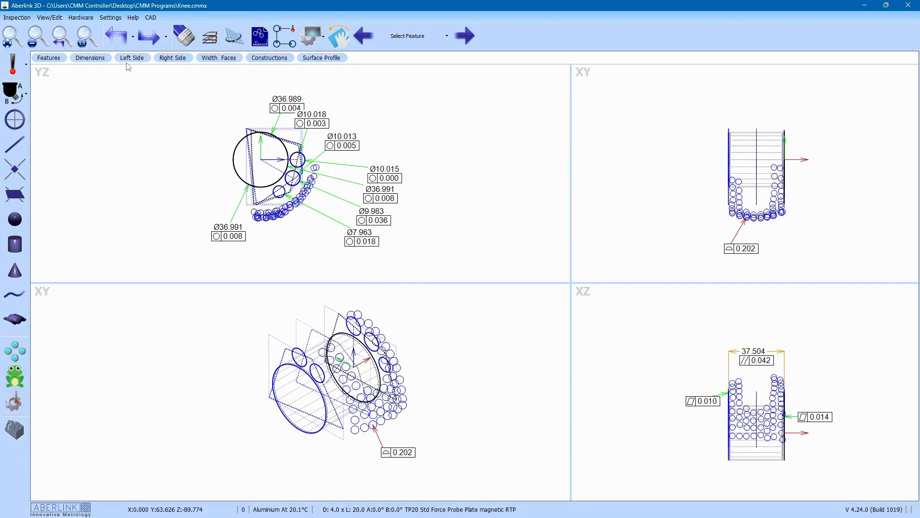
- Toggle the Left Side and Right Side layers off and on to view each side's features and dimensions separately
{"action": "left_click", "coordinate": [169, 60]}
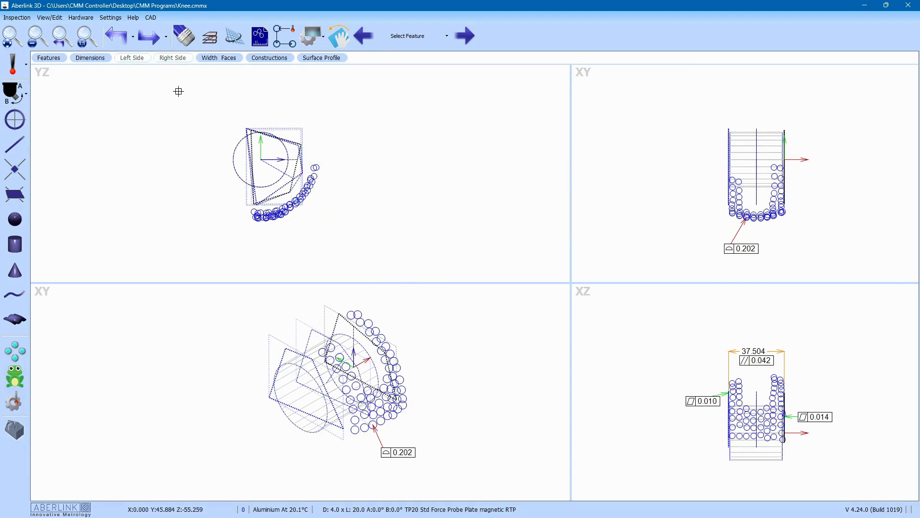
{"action": "left_click", "coordinate": [139, 59]}
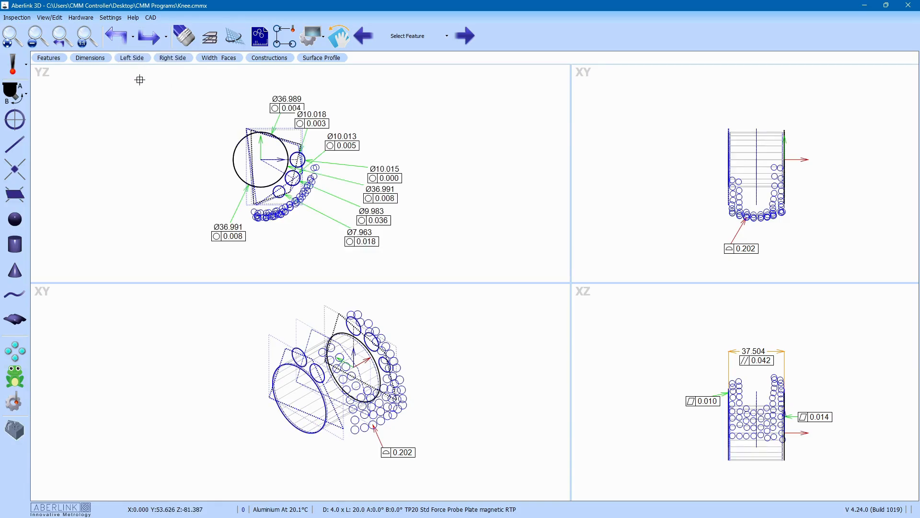
{"action": "left_click", "coordinate": [140, 60]}
{"action": "left_click", "coordinate": [169, 62]}
{"action": "left_click", "coordinate": [143, 61]}
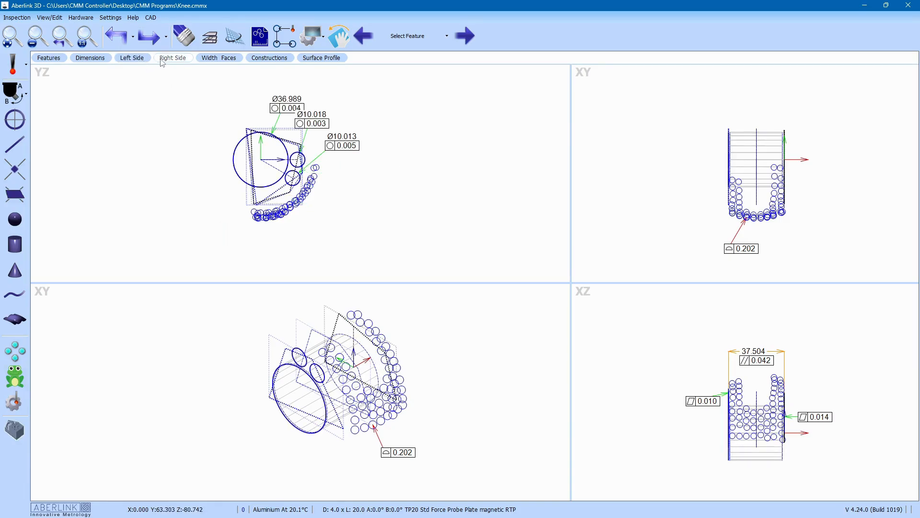
{"action": "left_click", "coordinate": [169, 64]}
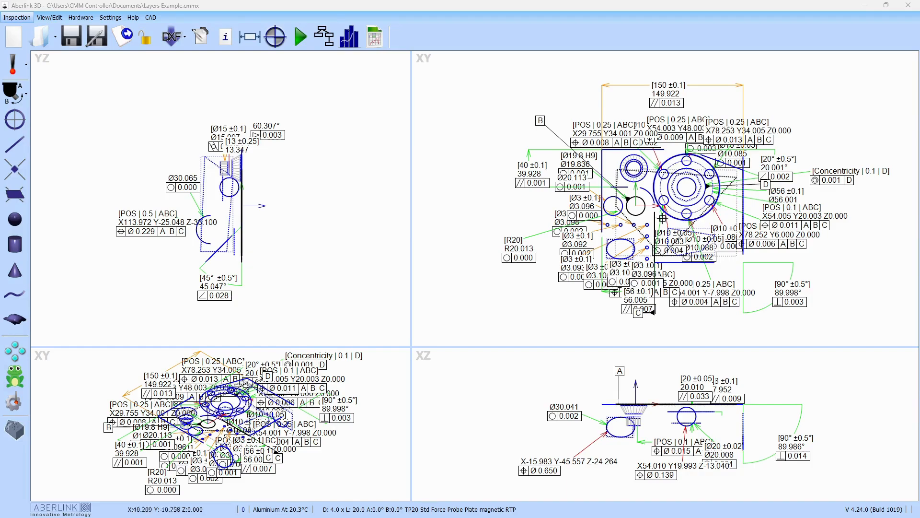
- Review the list of display layers in the Layers Example program and close it
{"action": "left_click", "coordinate": [50, 20]}
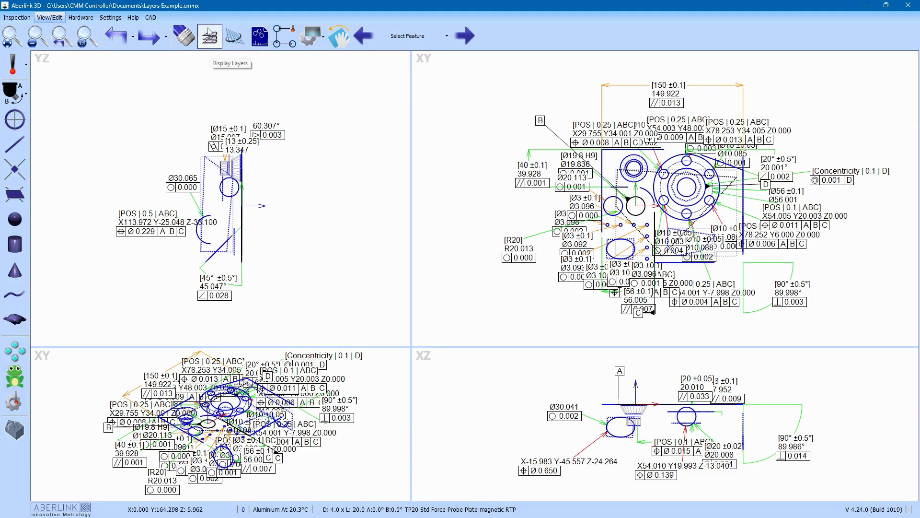
{"action": "left_click", "coordinate": [211, 38]}
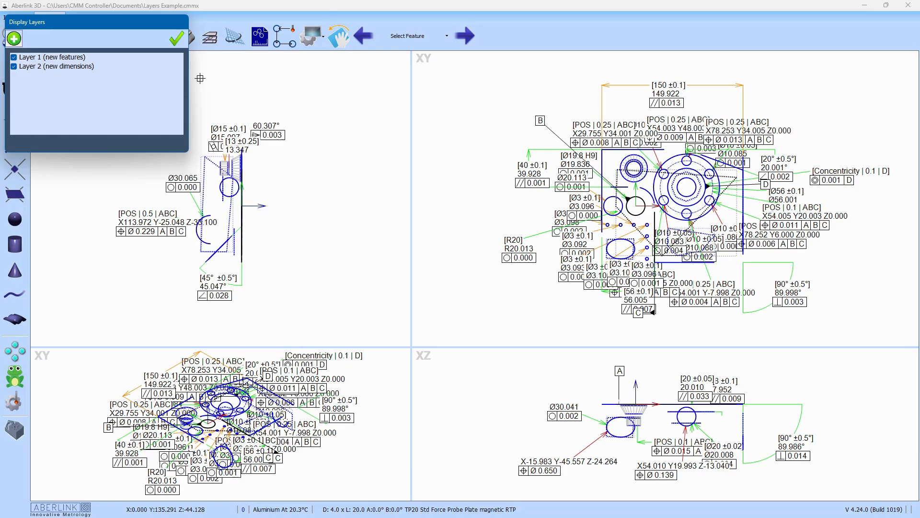
{"action": "left_click", "coordinate": [176, 38]}
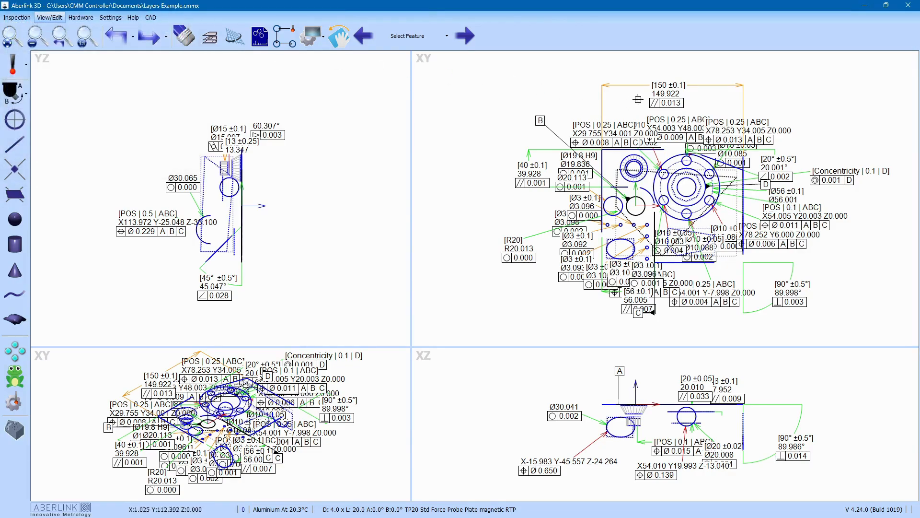
- Check the display layer assigned to the 150 ±0.1 dimension and to the cone feature in the XY view
{"action": "double_click", "coordinate": [661, 89]}
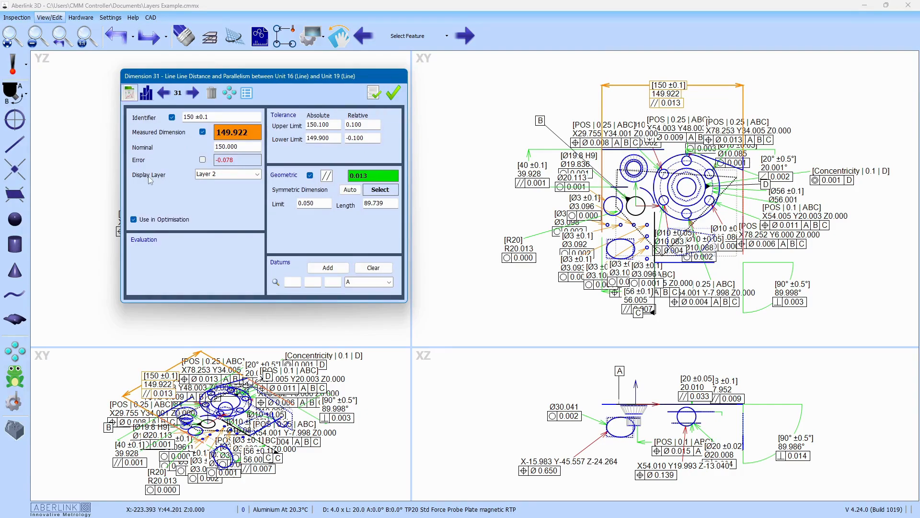
{"action": "left_click", "coordinate": [257, 175]}
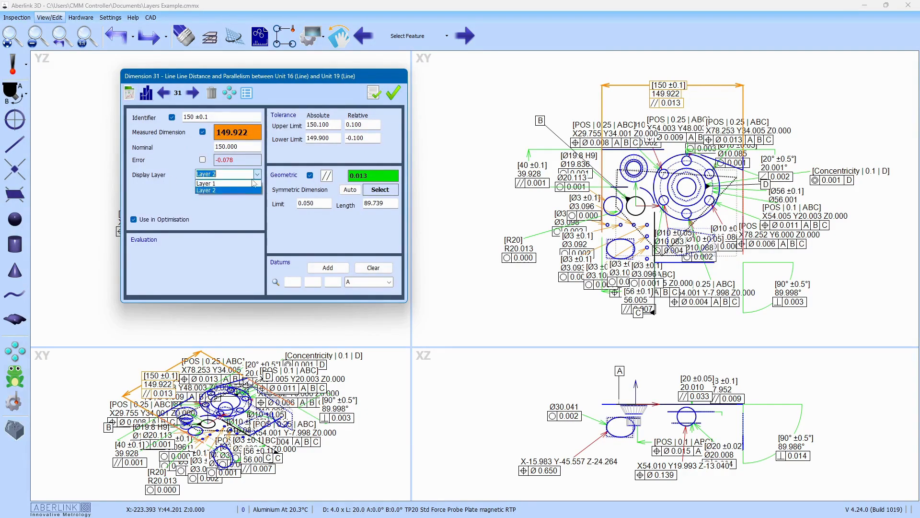
{"action": "left_click", "coordinate": [217, 188]}
{"action": "left_click", "coordinate": [404, 96]}
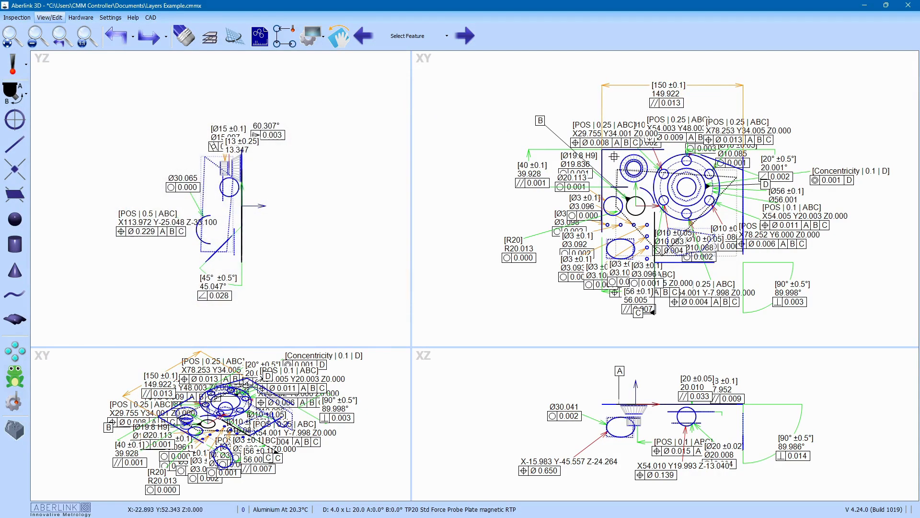
{"action": "double_click", "coordinate": [633, 168]}
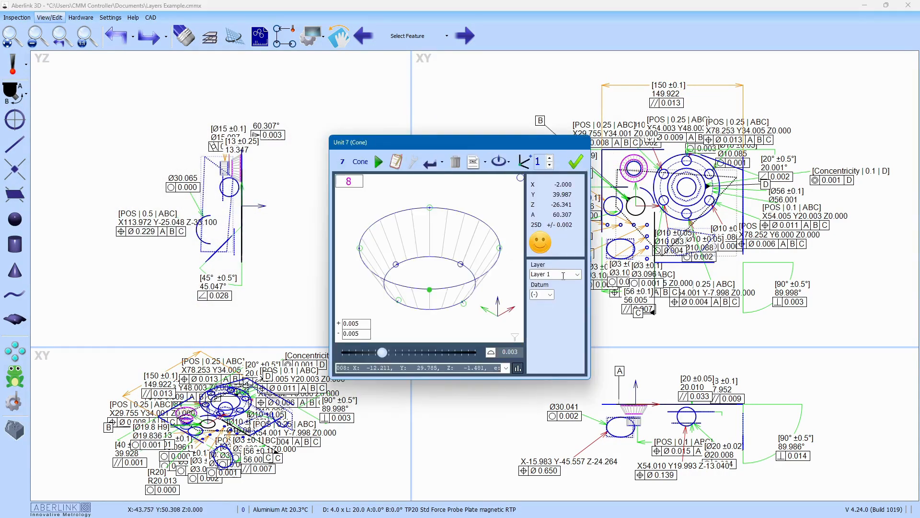
{"action": "left_click", "coordinate": [576, 162]}
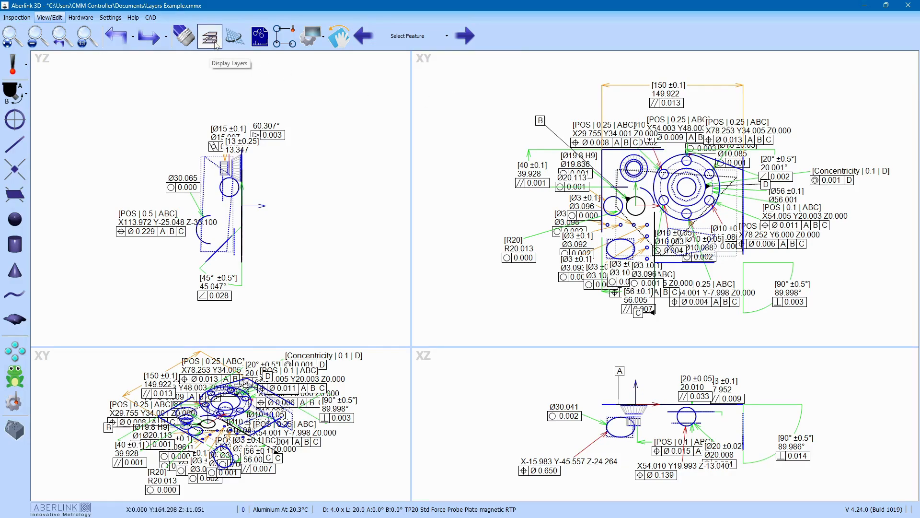
- Add a new display layer named "PCD Holes"
{"action": "left_click", "coordinate": [209, 45]}
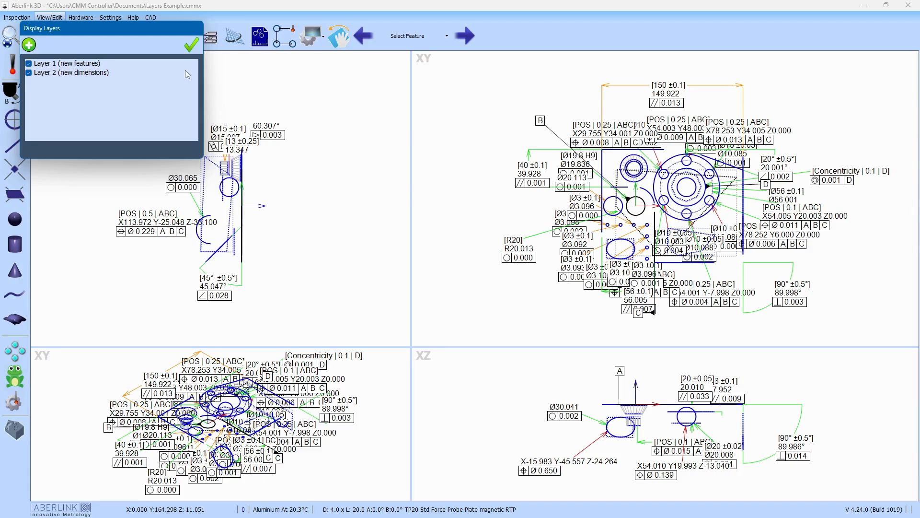
{"action": "left_click", "coordinate": [29, 44]}
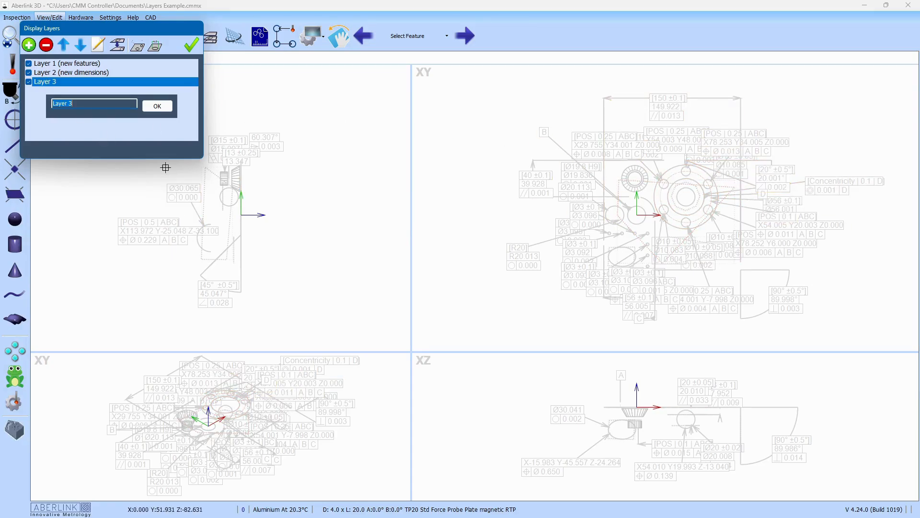
{"action": "type", "text": "PCD Holes"}
{"action": "left_click", "coordinate": [157, 106]}
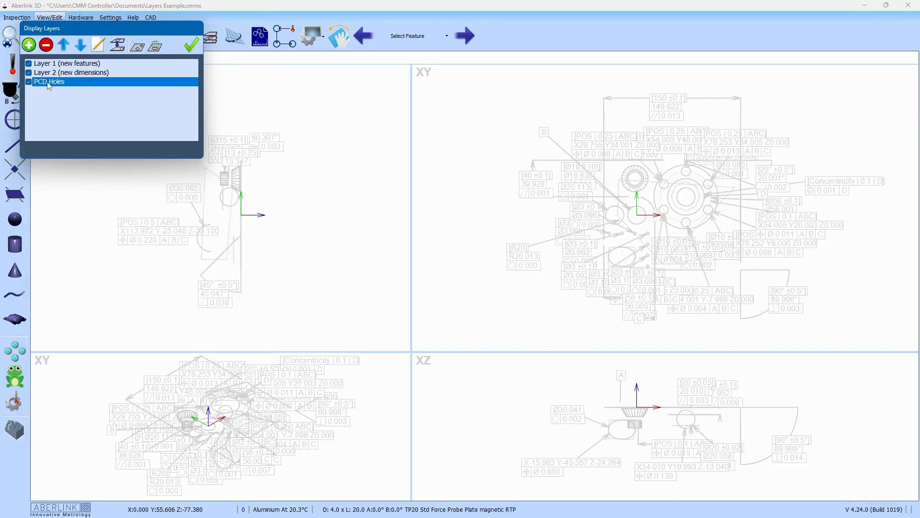
- Assign the six bolt-circle holes around the large central circle in the XY view to the PCD Holes layer
{"action": "scroll", "coordinate": [701, 179], "scroll_direction": "up", "scroll_amount": 2}
{"action": "scroll", "coordinate": [701, 179], "scroll_direction": "up", "scroll_amount": 2}
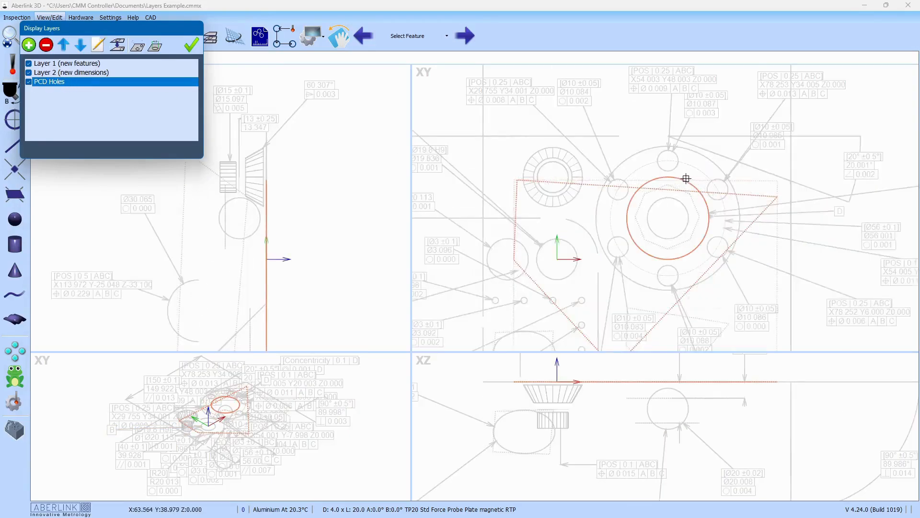
{"action": "left_click", "coordinate": [668, 161]}
{"action": "left_click", "coordinate": [622, 194]}
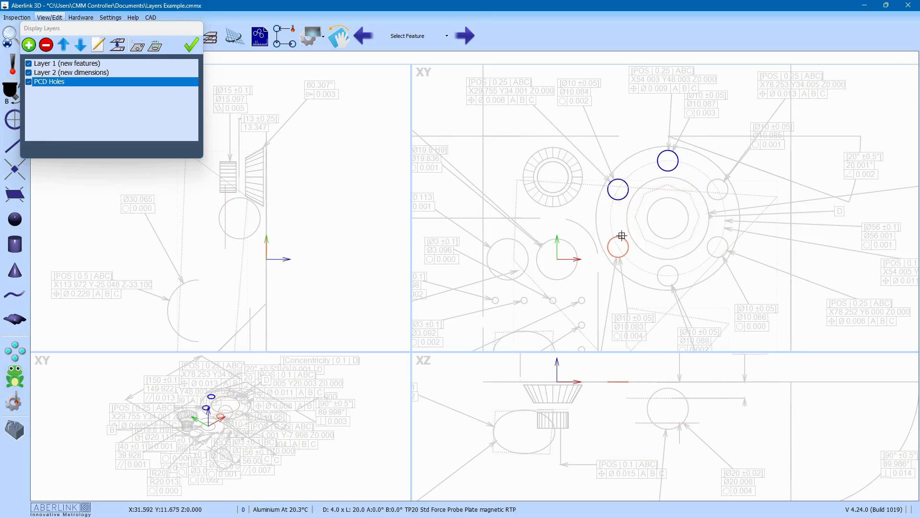
{"action": "left_click", "coordinate": [620, 248]}
{"action": "left_click", "coordinate": [668, 278]}
{"action": "left_click", "coordinate": [707, 250]}
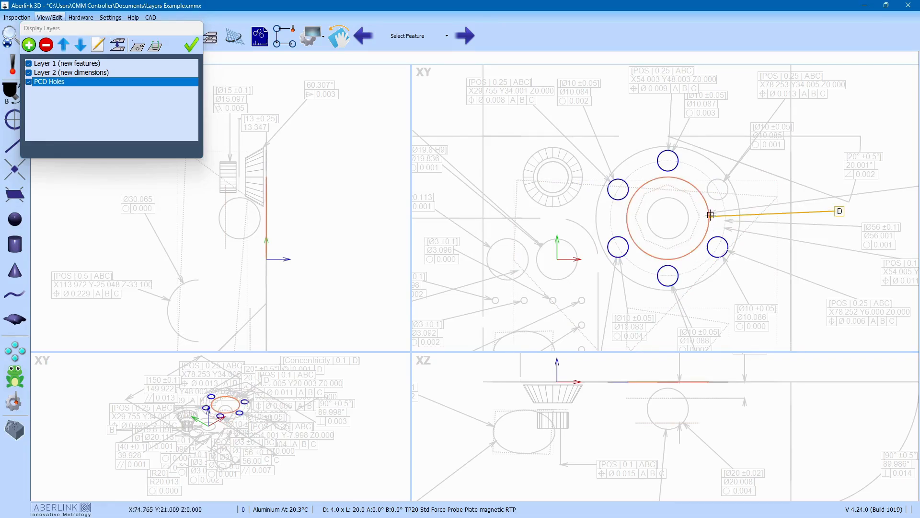
{"action": "left_click", "coordinate": [715, 199]}
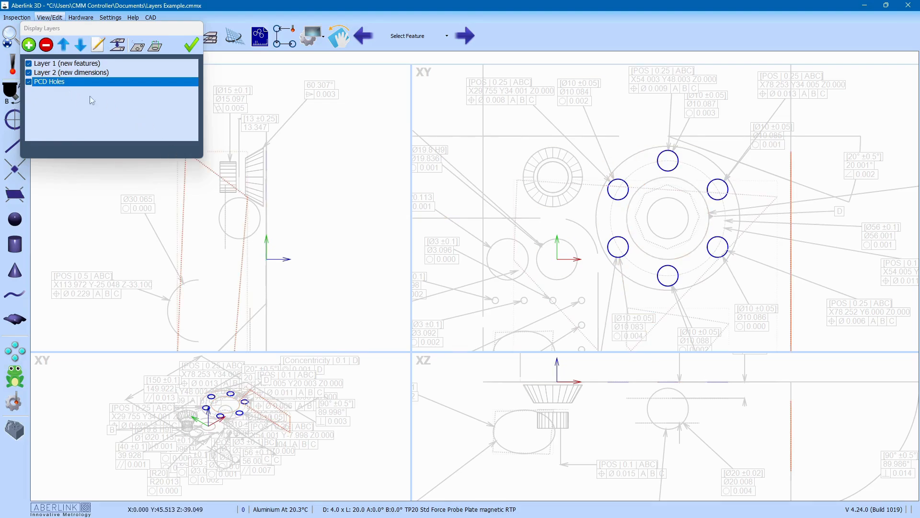
- Add another display layer named "PCD Hole Ø"
{"action": "left_click", "coordinate": [29, 47]}
{"action": "type", "text": "P"}
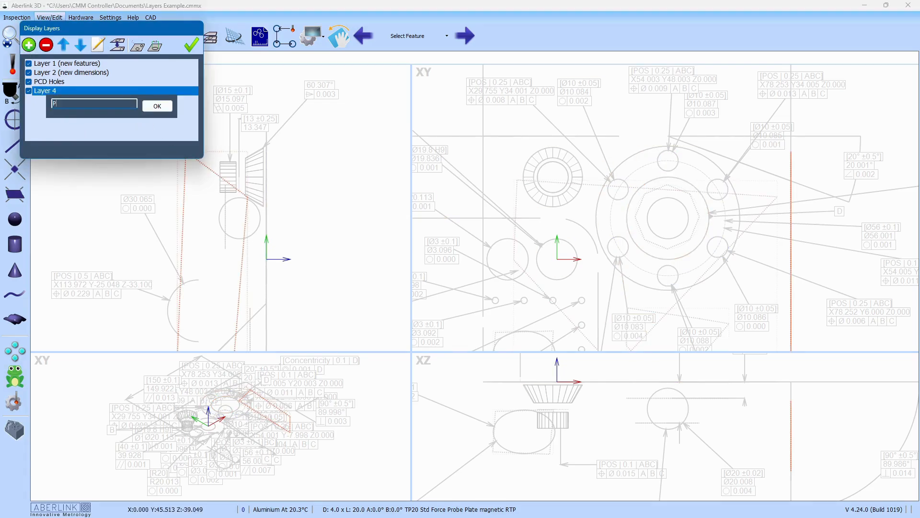
{"action": "type", "text": "CD Hole Ø"}
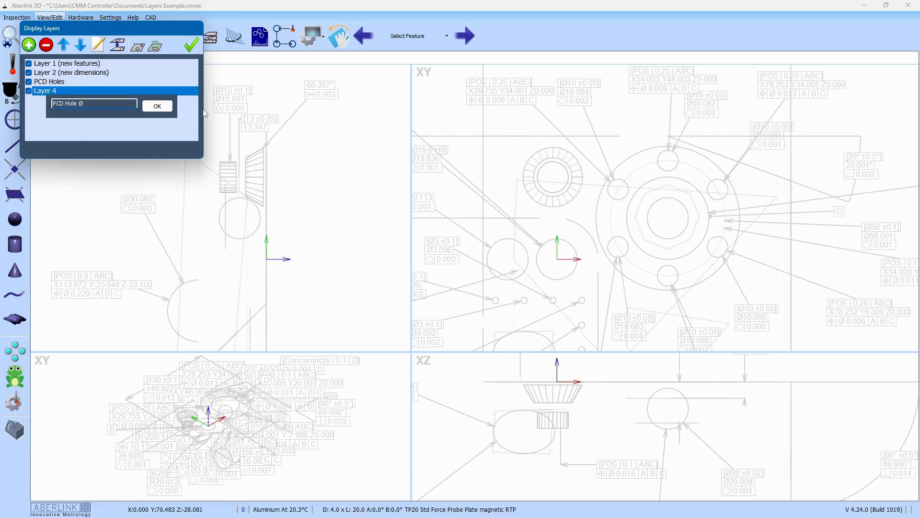
{"action": "left_click", "coordinate": [158, 106]}
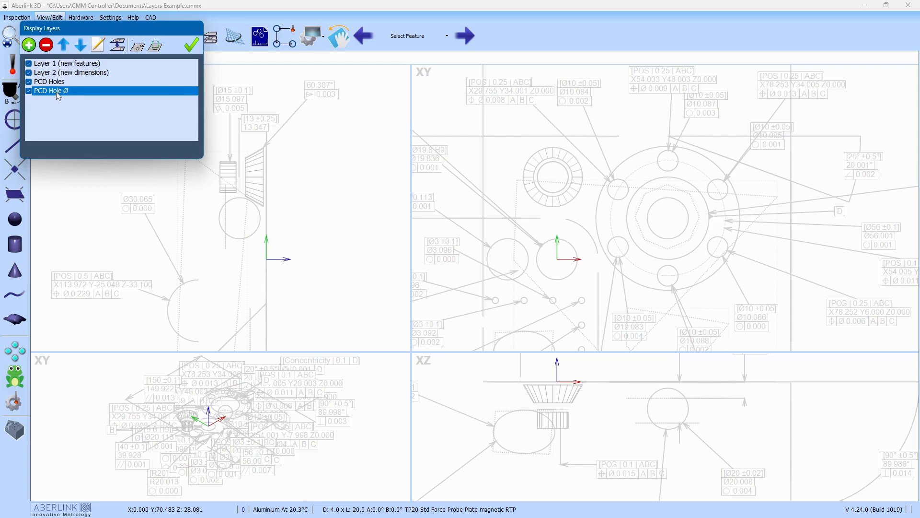
- Assign the Ø10 ±0.05 diameter dimensions of the six bolt-circle holes to the PCD Hole Ø layer
{"action": "left_click", "coordinate": [701, 103]}
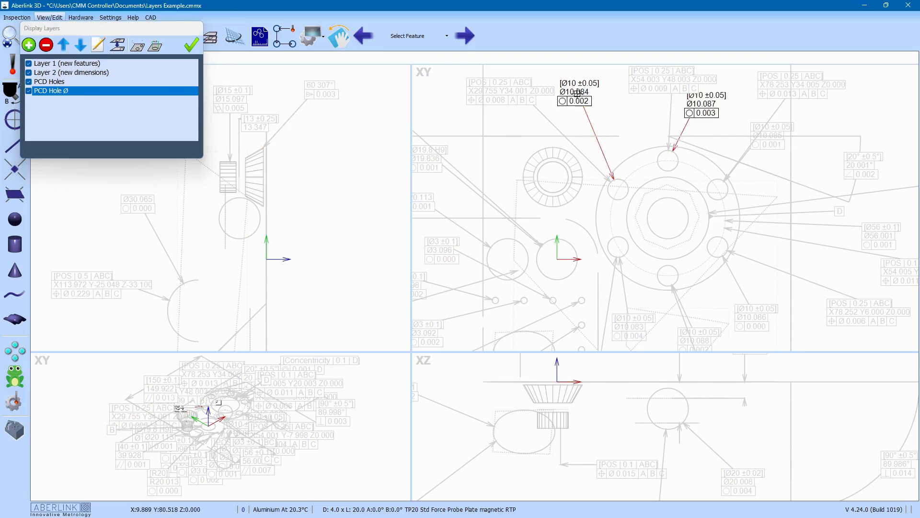
{"action": "left_click", "coordinate": [629, 324]}
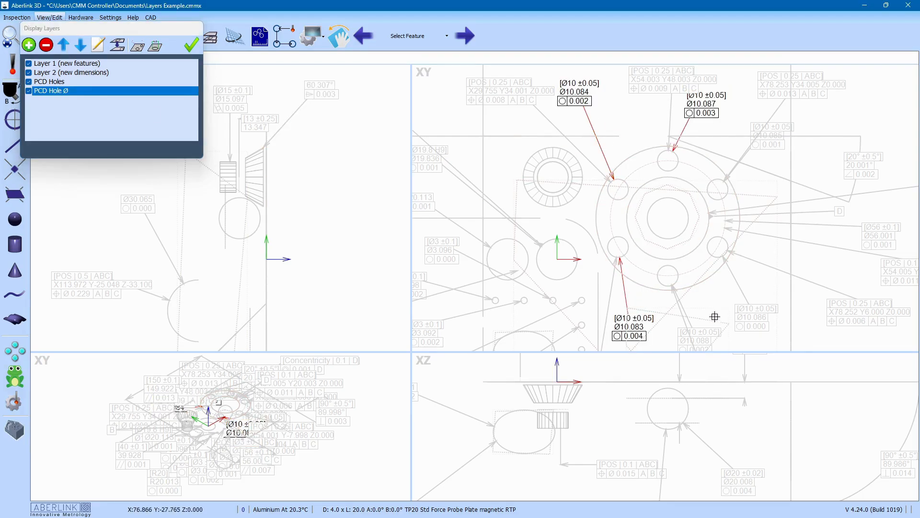
{"action": "left_click", "coordinate": [702, 336]}
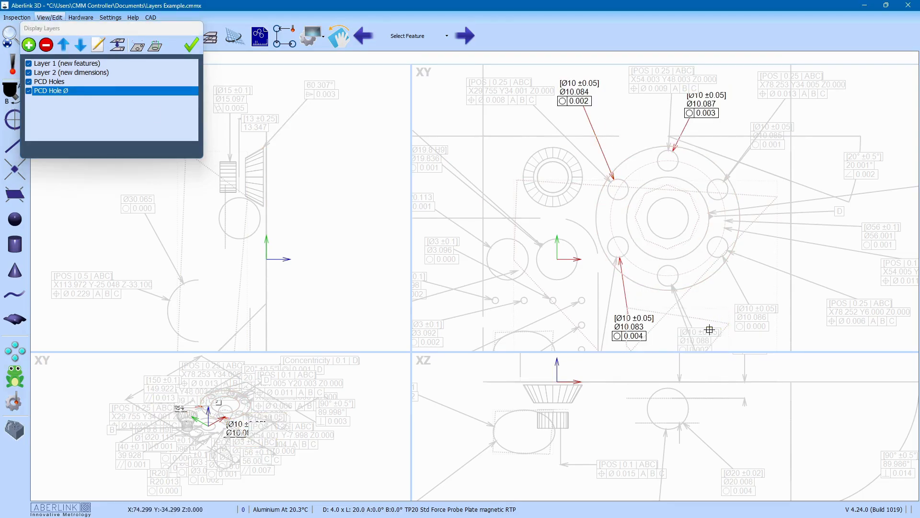
{"action": "left_click", "coordinate": [762, 301]}
{"action": "left_click", "coordinate": [769, 135]}
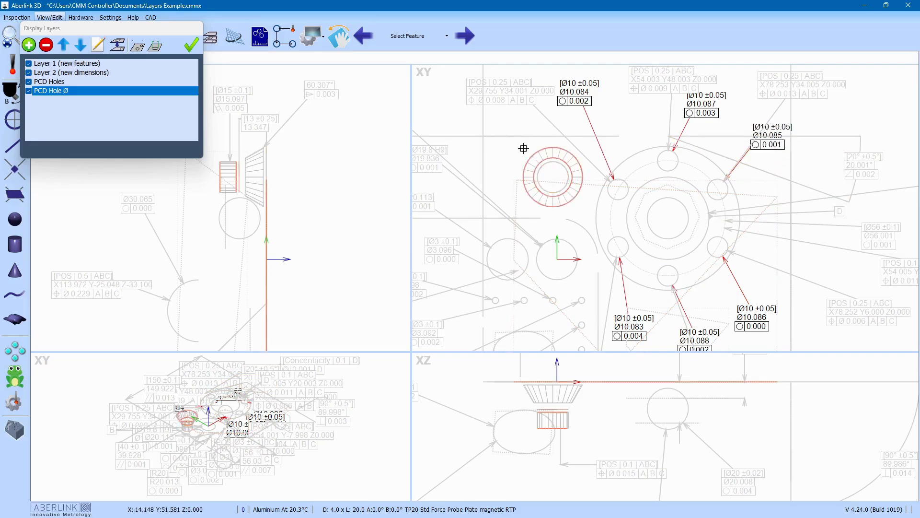
- Add a further display layer named "PCD Hole Positions"
{"action": "left_click", "coordinate": [29, 44]}
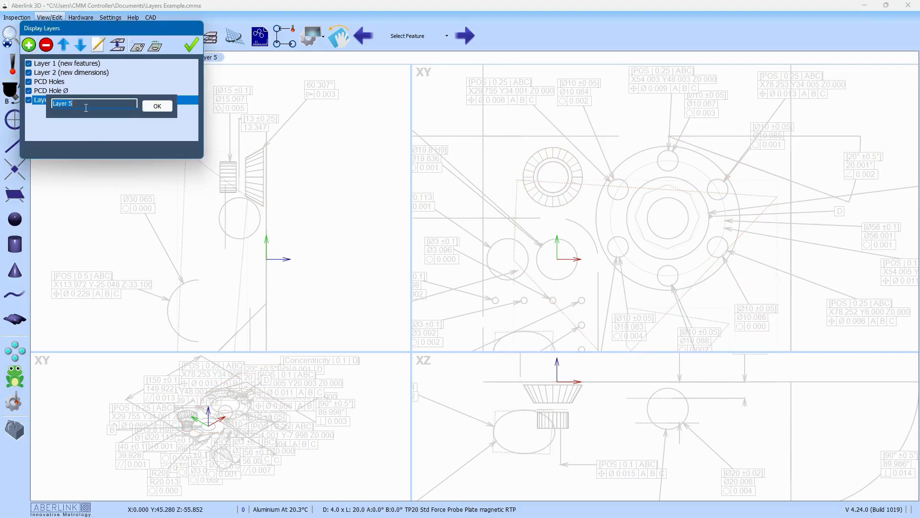
{"action": "type", "text": "PCD Hole Positions"}
{"action": "left_click", "coordinate": [162, 107]}
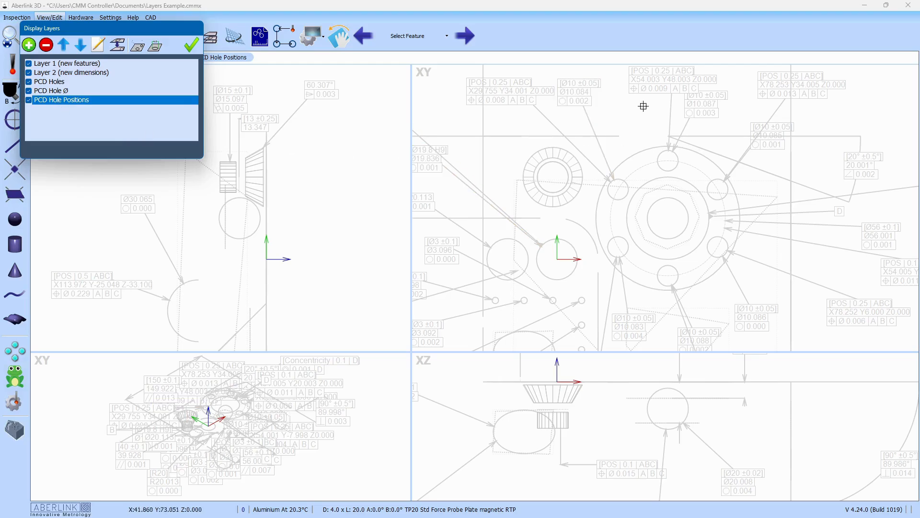
- Assign the POS 0.25 ABC position dimensions of the six bolt-circle holes to the PCD Hole Positions layer
{"action": "left_click", "coordinate": [529, 105]}
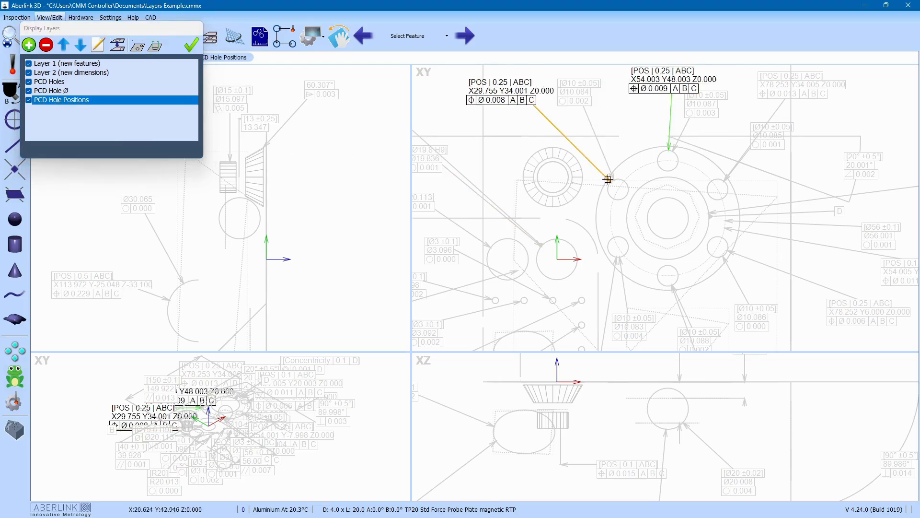
{"action": "scroll", "coordinate": [638, 201], "scroll_direction": "down", "scroll_amount": 1}
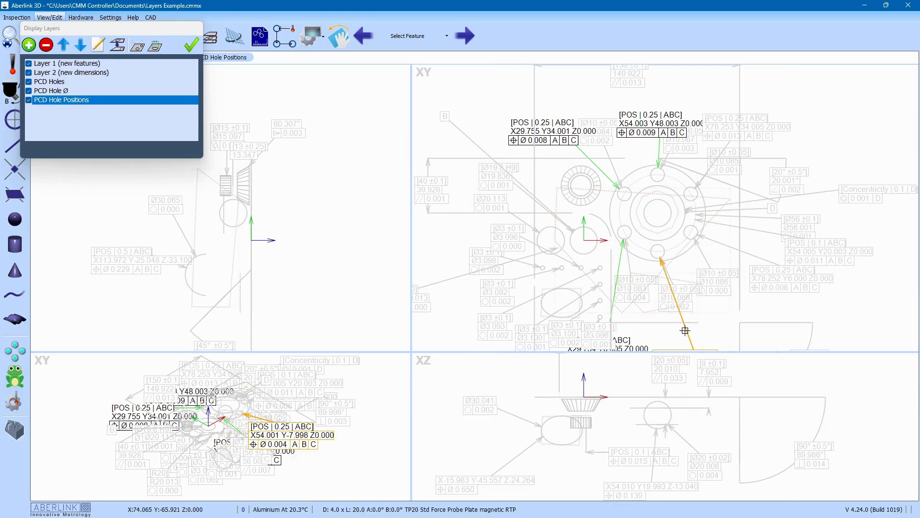
{"action": "left_click", "coordinate": [773, 280]}
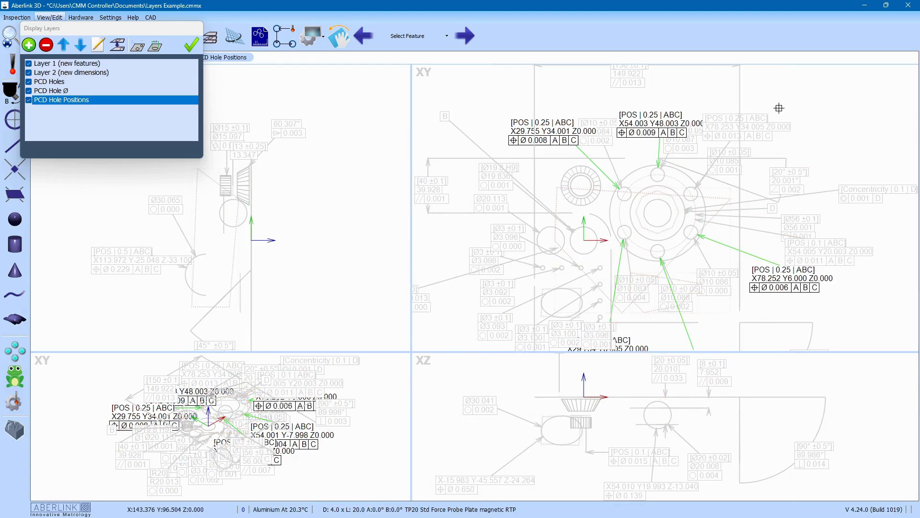
{"action": "left_click", "coordinate": [738, 128]}
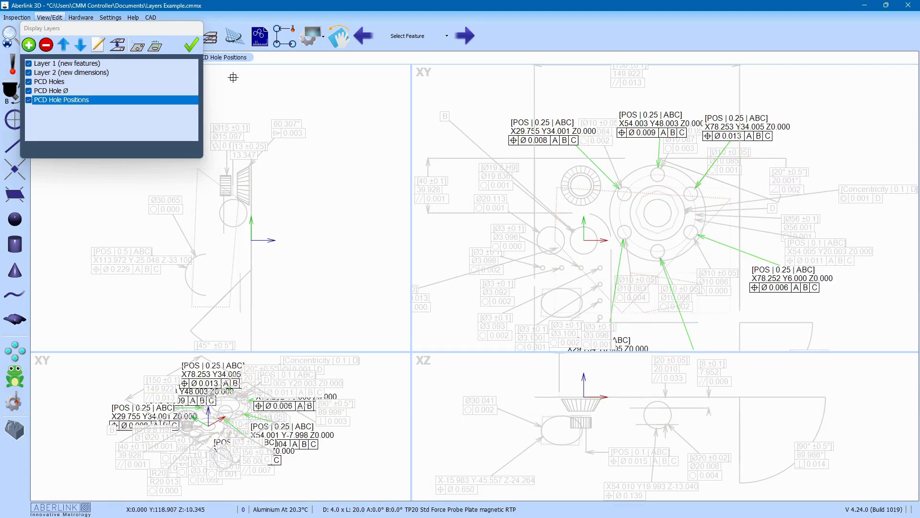
- Finish the layer setup and hide Layer 1, Layer 2 and PCD Hole Positions, leaving PCD Holes and PCD Hole Ø shown
{"action": "left_click", "coordinate": [191, 44]}
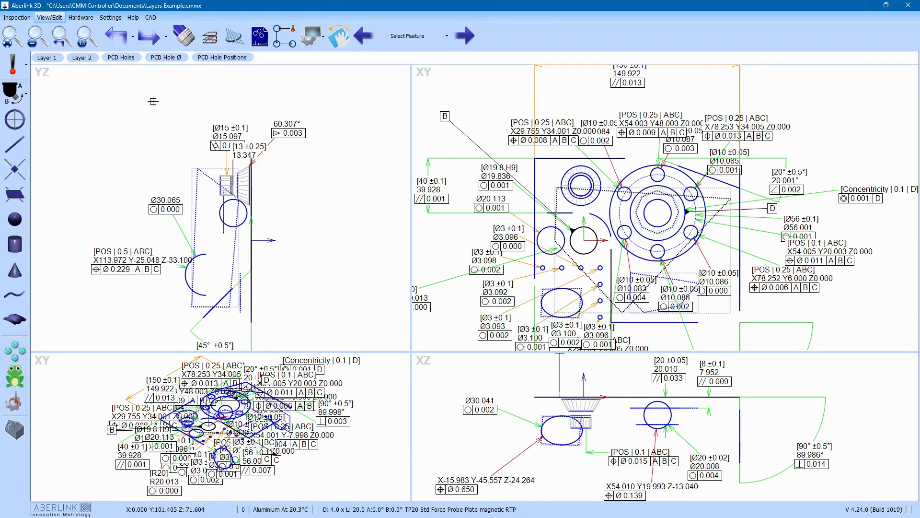
{"action": "scroll", "coordinate": [552, 140], "scroll_direction": "down", "scroll_amount": 2}
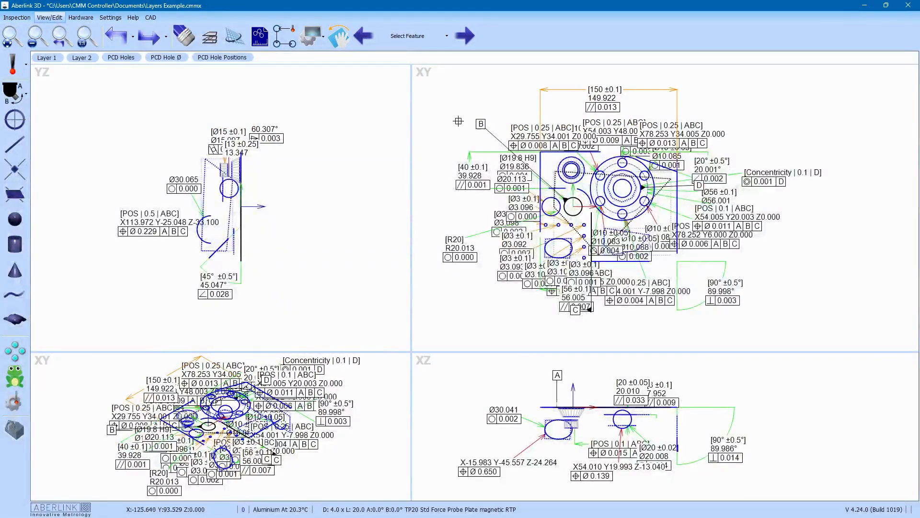
{"action": "scroll", "coordinate": [459, 121], "scroll_direction": "up", "scroll_amount": 2}
{"action": "scroll", "coordinate": [698, 141], "scroll_direction": "down", "scroll_amount": 2}
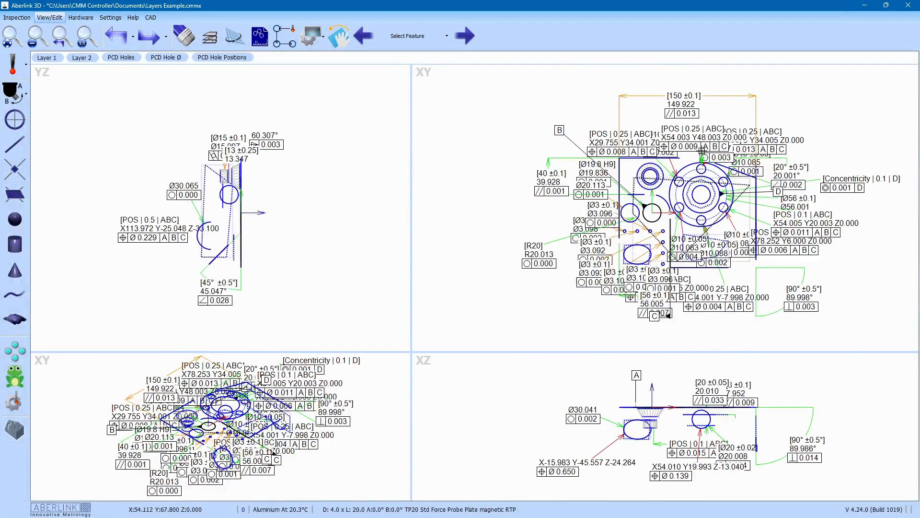
{"action": "left_click", "coordinate": [53, 58]}
{"action": "left_click", "coordinate": [78, 57]}
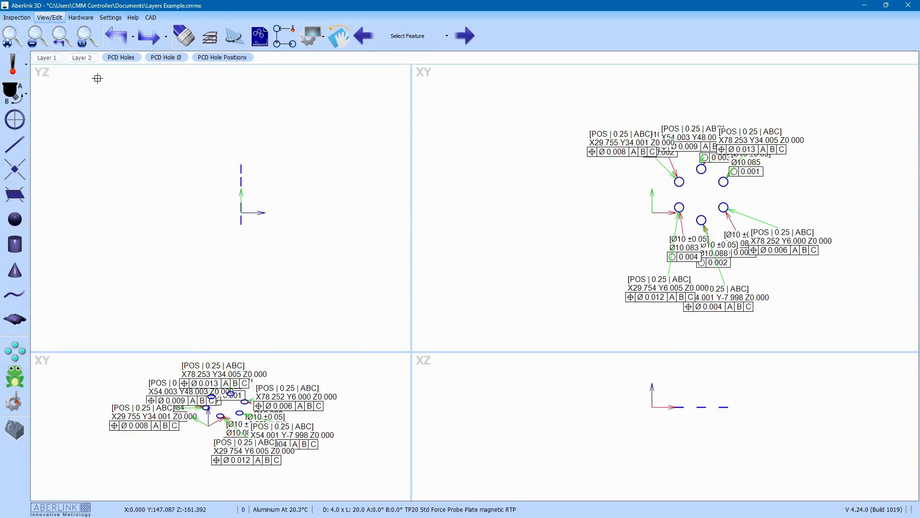
{"action": "left_click", "coordinate": [212, 58]}
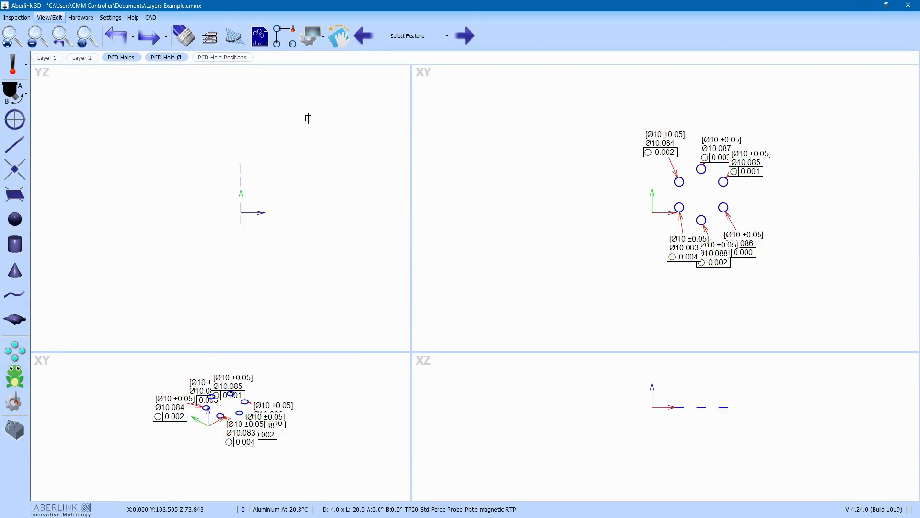
- Spread the six Ø10 ±0.05 diameter labels outward around the bolt circle in the XY view so none overlap
{"action": "left_click_drag", "start_coordinate": [683, 238], "coordinate": [612, 264]}
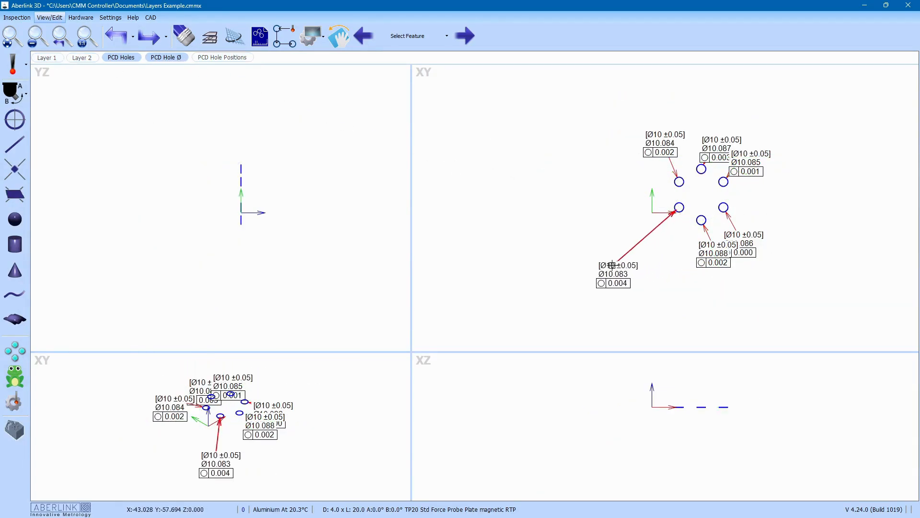
{"action": "left_click_drag", "start_coordinate": [712, 244], "coordinate": [697, 271]}
{"action": "left_click_drag", "start_coordinate": [738, 234], "coordinate": [774, 253]}
{"action": "left_click_drag", "start_coordinate": [745, 153], "coordinate": [774, 173]}
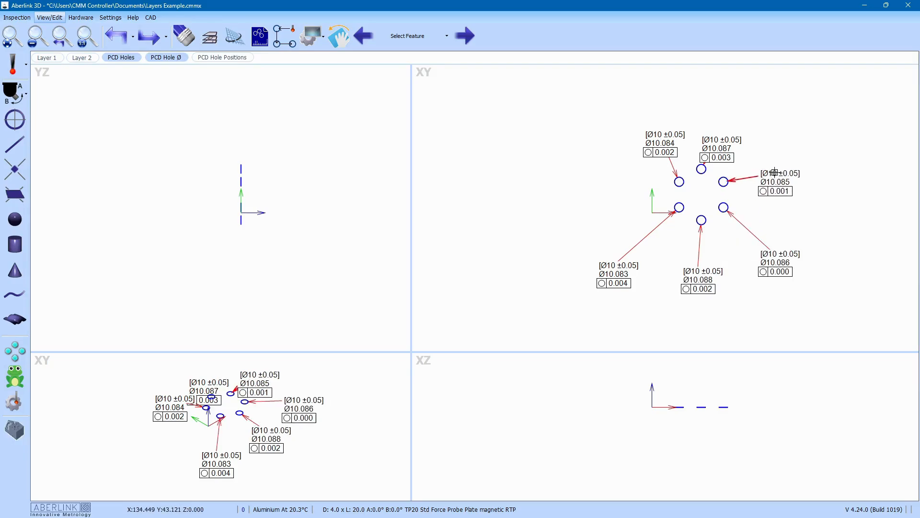
{"action": "left_click_drag", "start_coordinate": [716, 139], "coordinate": [735, 121]}
{"action": "left_click_drag", "start_coordinate": [660, 134], "coordinate": [631, 121]}
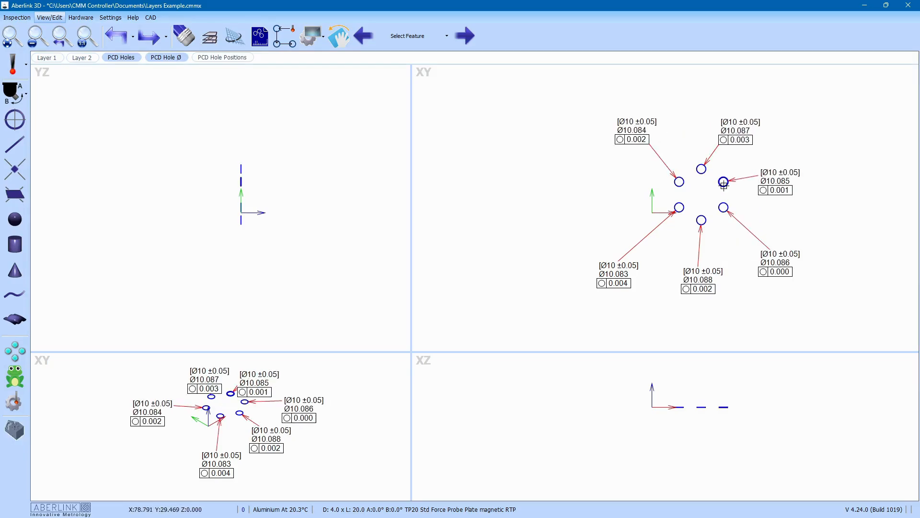
- Show the PCD Hole Positions layer instead of PCD Hole Ø and spread its six position labels clear of each other around the holes
{"action": "left_click", "coordinate": [168, 58]}
{"action": "left_click", "coordinate": [219, 58]}
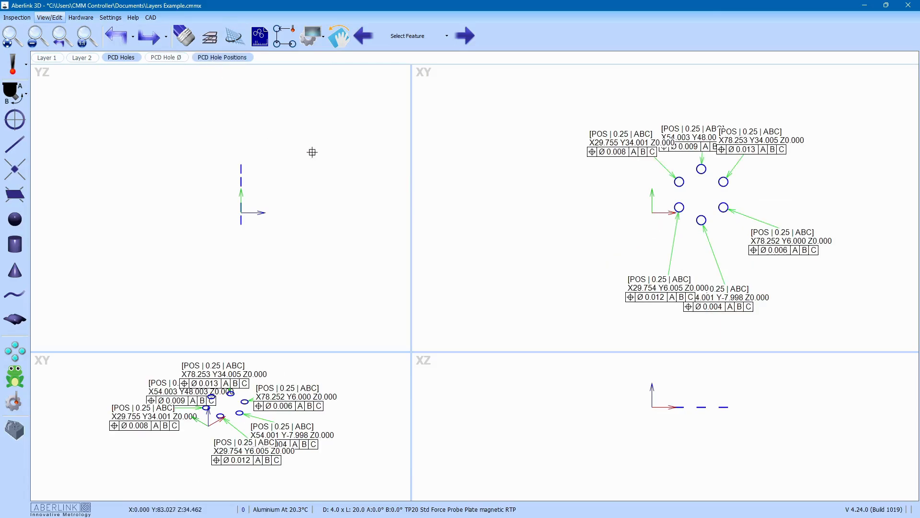
{"action": "left_click_drag", "start_coordinate": [625, 144], "coordinate": [542, 149]}
{"action": "left_click_drag", "start_coordinate": [702, 128], "coordinate": [673, 105]}
{"action": "mouse_move", "coordinate": [763, 128]}
{"action": "left_mouse_down"}
{"action": "mouse_move", "coordinate": [758, 135]}
{"action": "mouse_move", "coordinate": [764, 129]}
{"action": "left_mouse_up"}
{"action": "left_click_drag", "start_coordinate": [772, 228], "coordinate": [763, 210]}
{"action": "left_click_drag", "start_coordinate": [703, 301], "coordinate": [736, 292]}
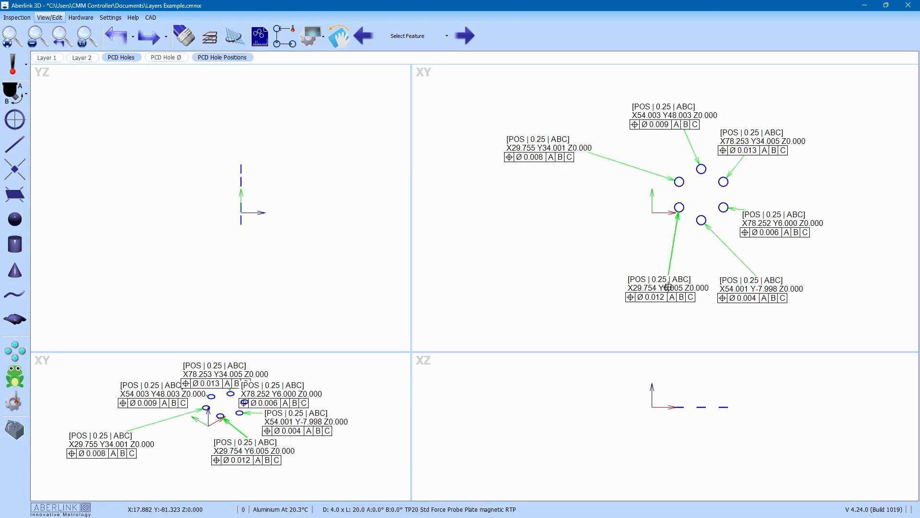
{"action": "left_click_drag", "start_coordinate": [669, 287], "coordinate": [647, 298]}
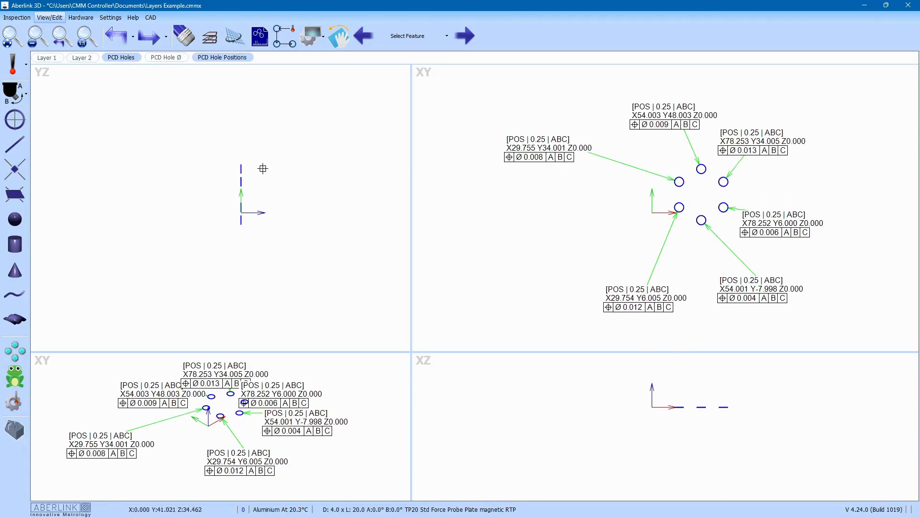
- Hide the PCD Holes and PCD Hole Positions layers and show Layer 2
{"action": "left_click", "coordinate": [138, 60]}
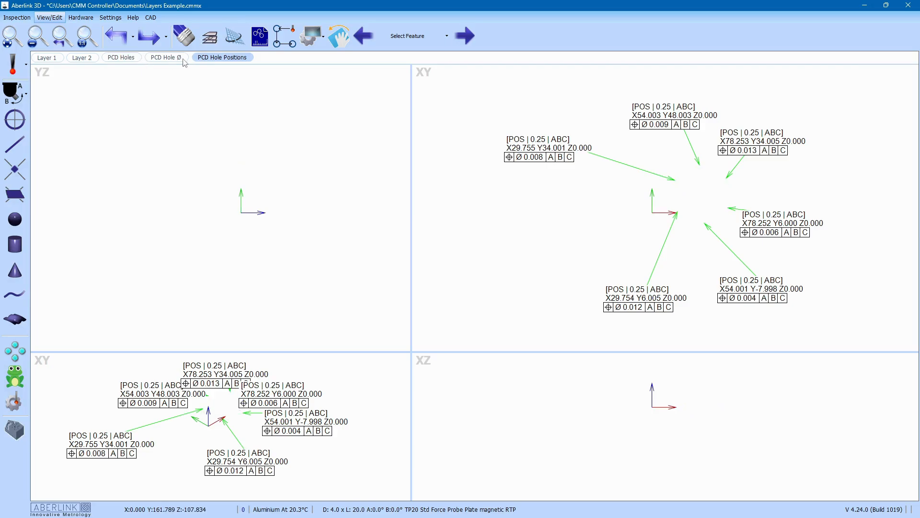
{"action": "left_click", "coordinate": [198, 59]}
{"action": "left_click", "coordinate": [86, 58]}
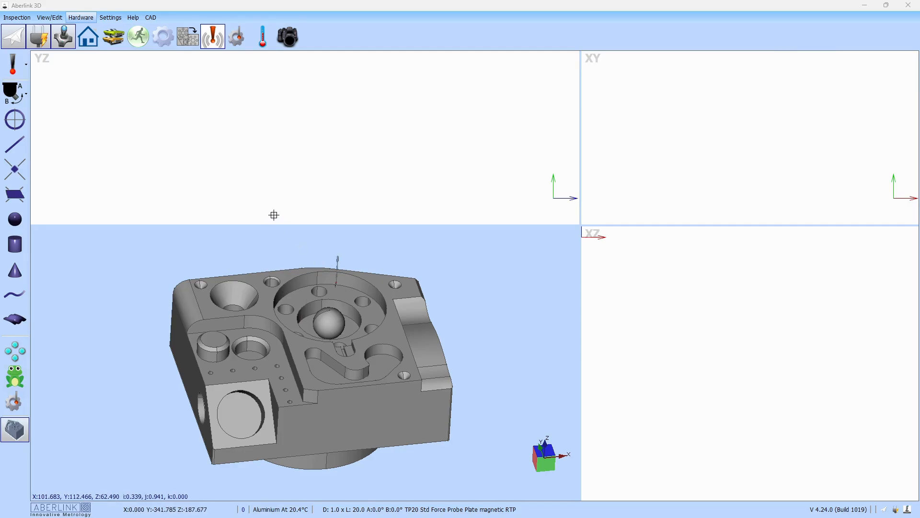
- In the new inspection's display layers, merge the ticked layers into Layer 1
{"action": "left_click", "coordinate": [49, 17]}
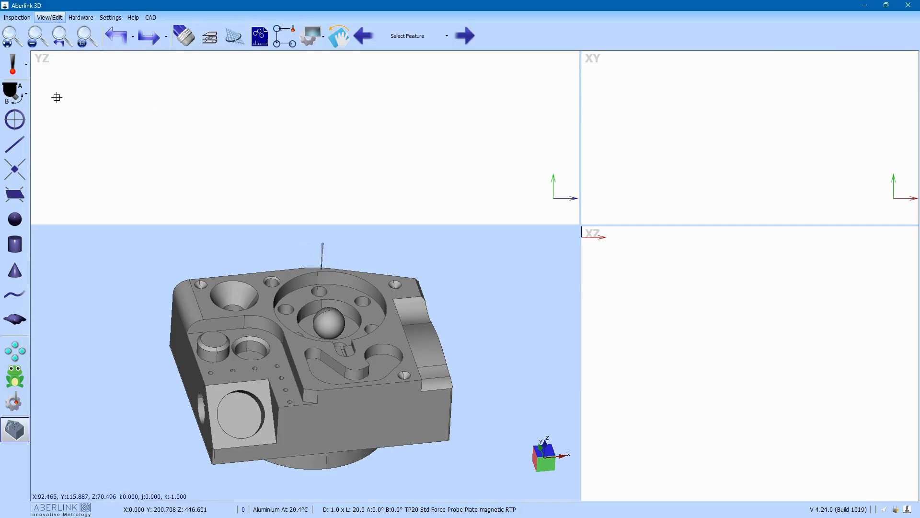
{"action": "left_click", "coordinate": [212, 41]}
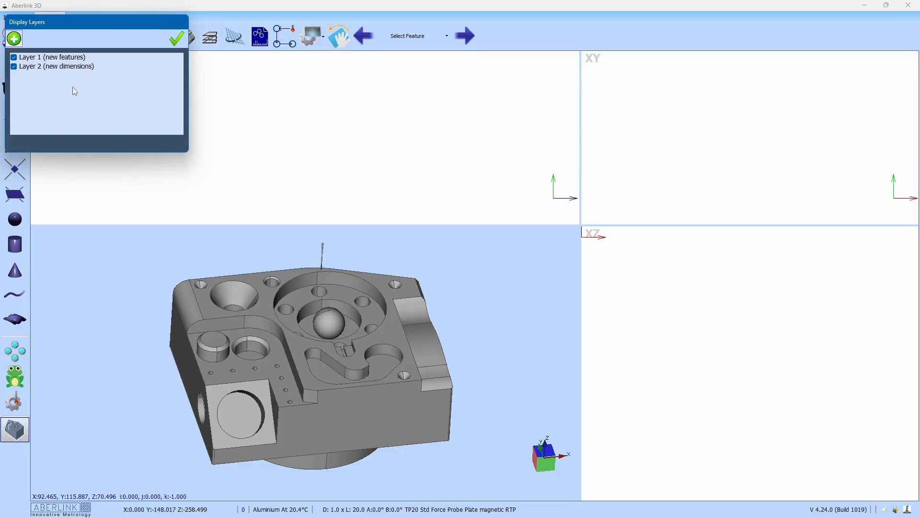
{"action": "left_click", "coordinate": [53, 58]}
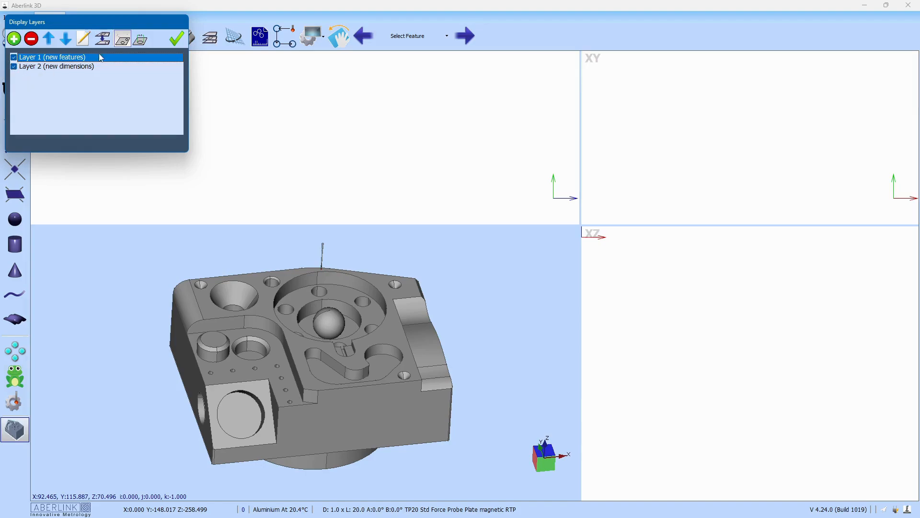
{"action": "left_click", "coordinate": [102, 39]}
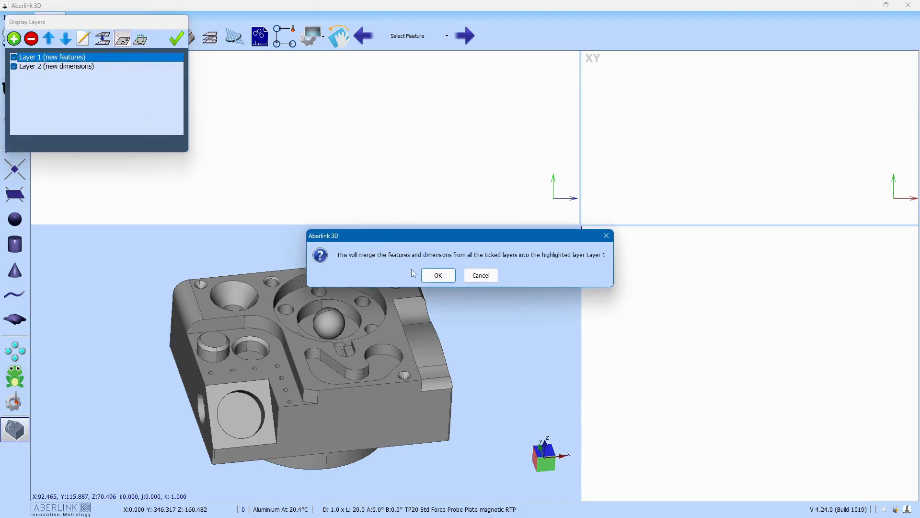
{"action": "left_click", "coordinate": [438, 275]}
- Rename the merged layer as "Reference System" and finish the layer setup
{"action": "left_click", "coordinate": [82, 39]}
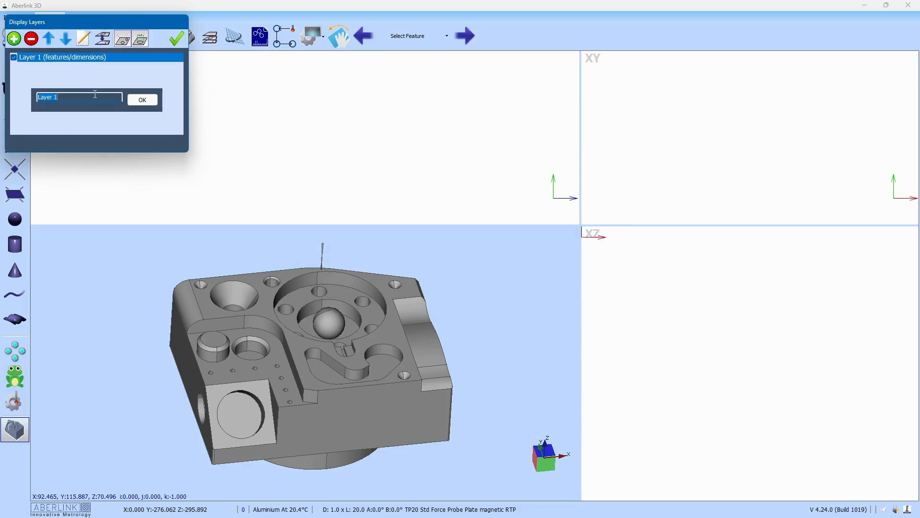
{"action": "type", "text": "Reference System"}
{"action": "left_click", "coordinate": [142, 100]}
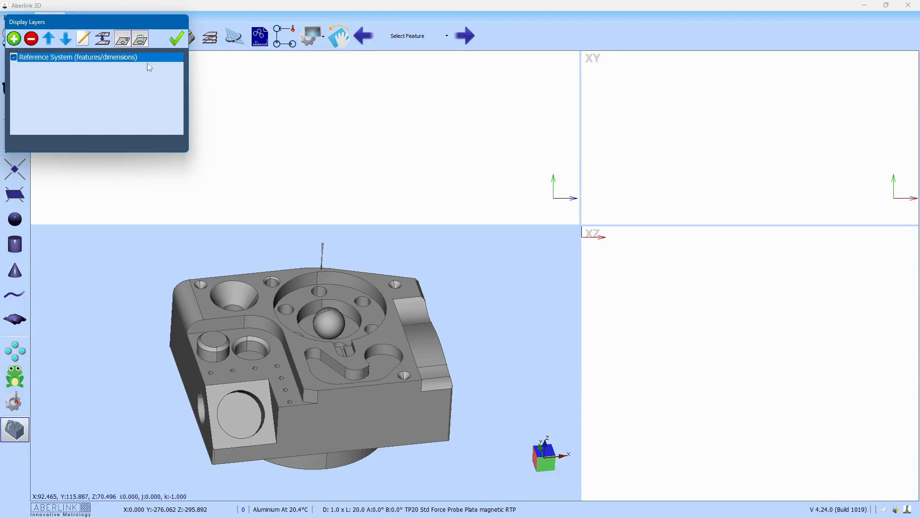
{"action": "left_click", "coordinate": [175, 39]}
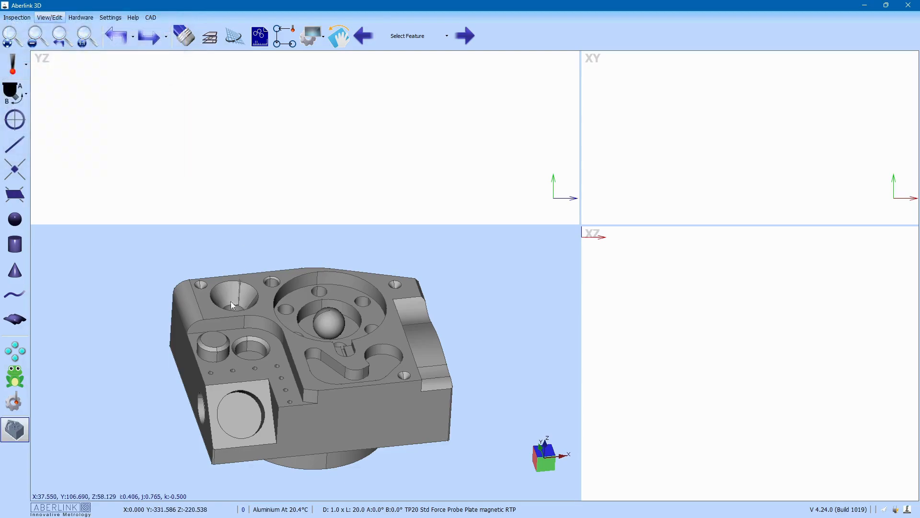
- Measure a four-point plane from the CAD model's top face
{"action": "left_click", "coordinate": [214, 344]}
{"action": "left_click", "coordinate": [311, 374]}
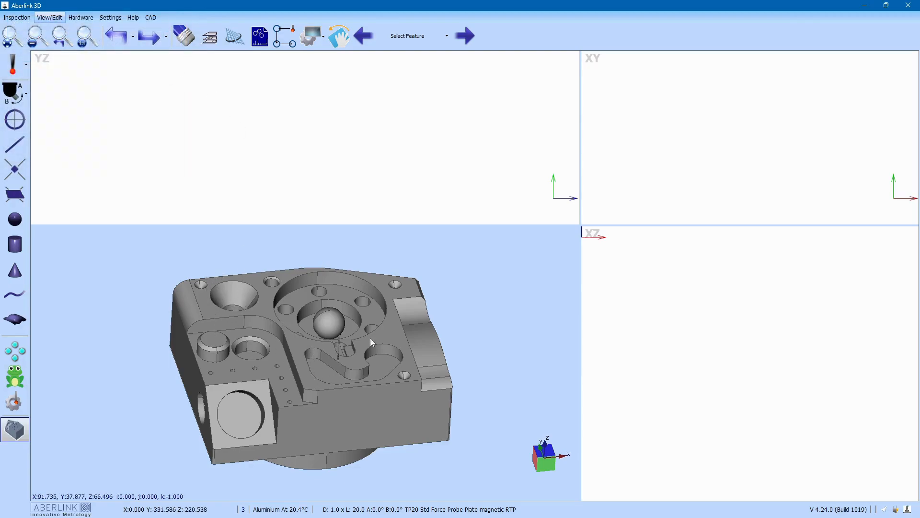
{"action": "double_click", "coordinate": [396, 298]}
{"action": "key", "text": "Return"}
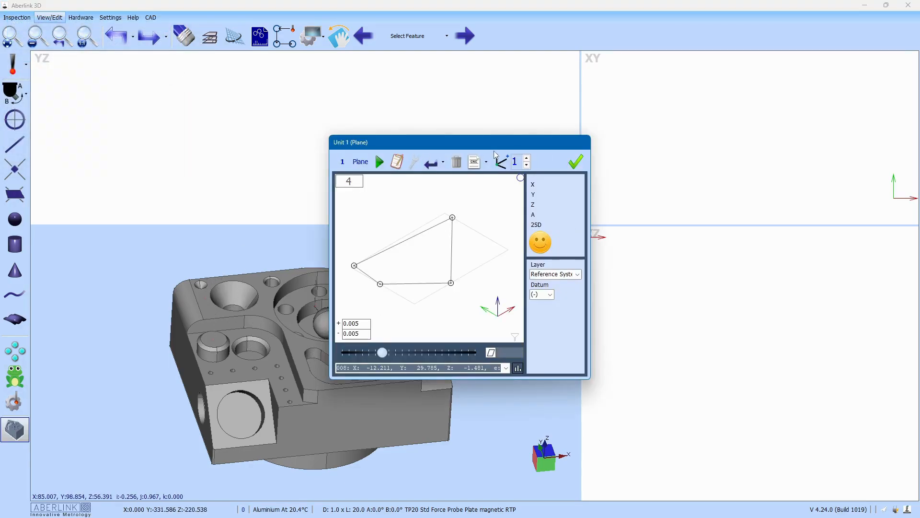
- Measure a circle in the bore beside the raised boss and a three-point line along the side wall next to the small holes
{"action": "double_click", "coordinate": [249, 343]}
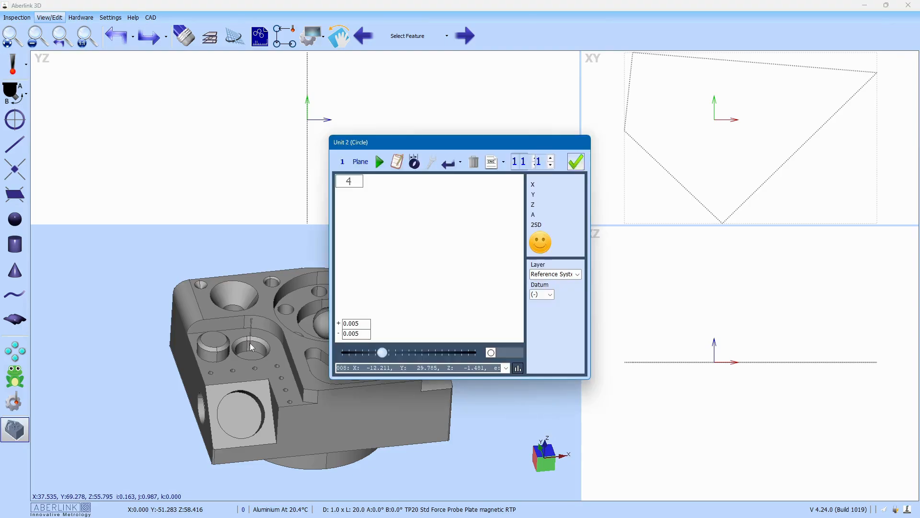
{"action": "left_click", "coordinate": [568, 162]}
{"action": "middle_click_drag", "start_coordinate": [465, 237], "coordinate": [335, 326]}
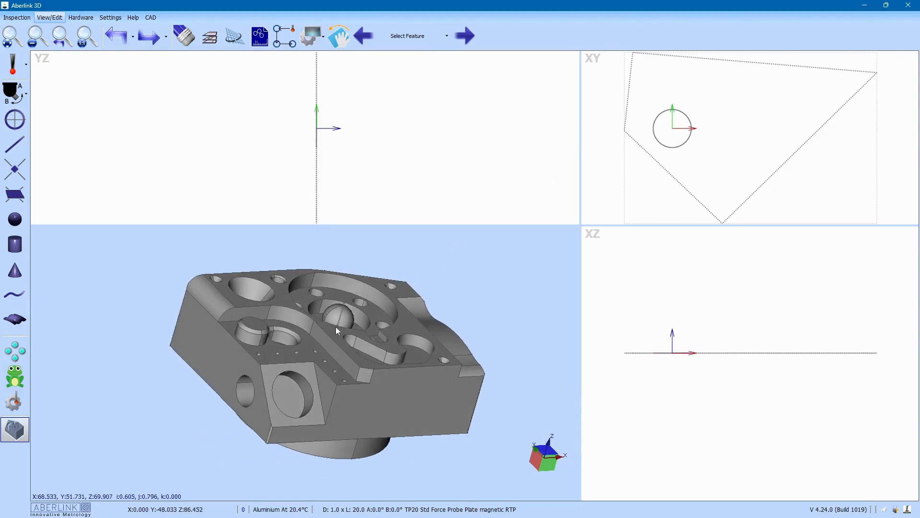
{"action": "double_click", "coordinate": [342, 358]}
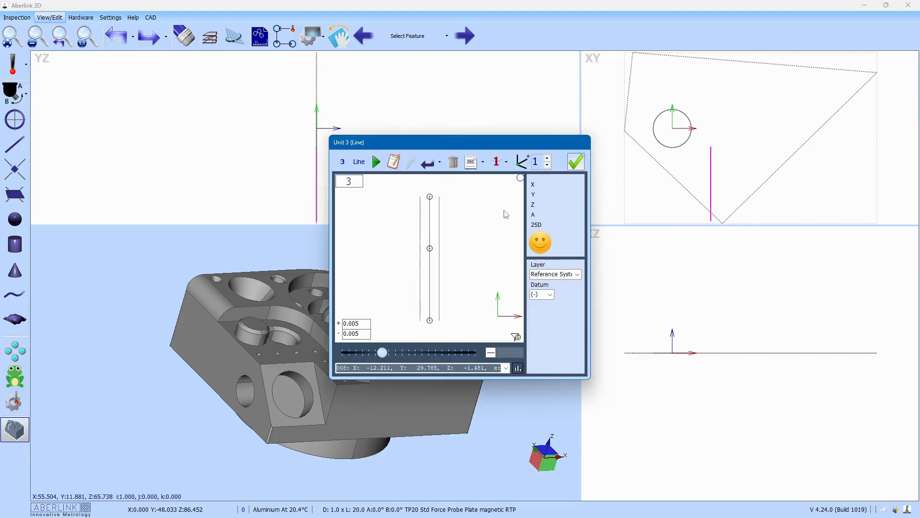
{"action": "left_click", "coordinate": [576, 162]}
- Resize the view panes and label the measured plane as datum A in the XZ view
{"action": "left_click_drag", "start_coordinate": [575, 229], "coordinate": [510, 267]}
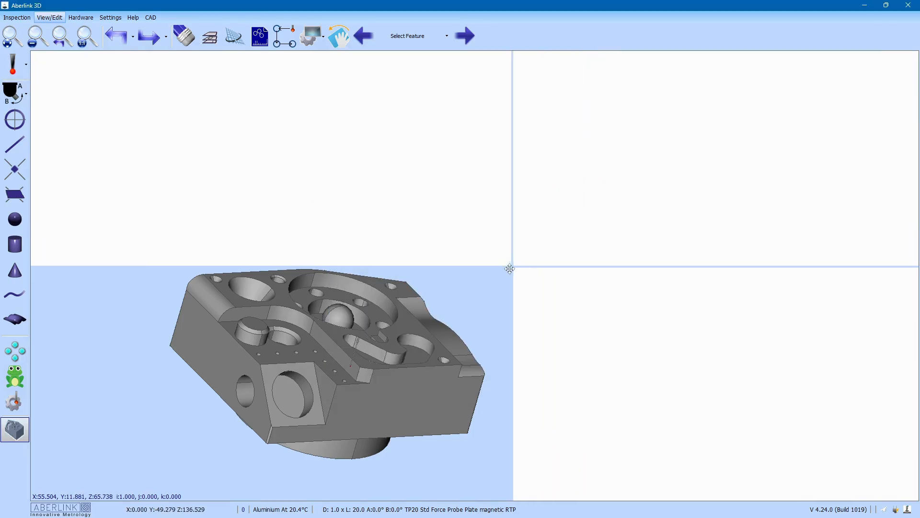
{"action": "left_click_drag", "start_coordinate": [602, 106], "coordinate": [668, 336]}
{"action": "mouse_move", "coordinate": [707, 354]}
{"action": "left_click", "coordinate": [742, 236]}
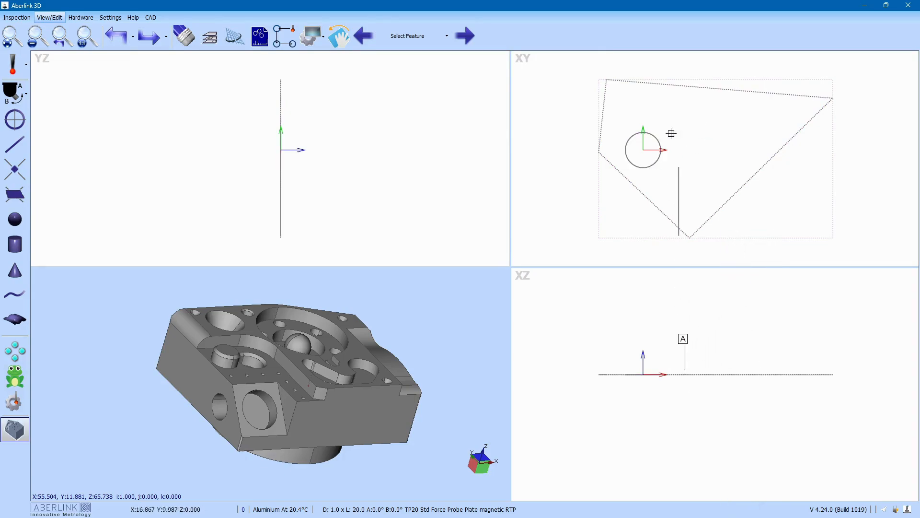
- Label the measured circle as datum B in the XY view
{"action": "left_click_drag", "start_coordinate": [659, 140], "coordinate": [679, 118]}
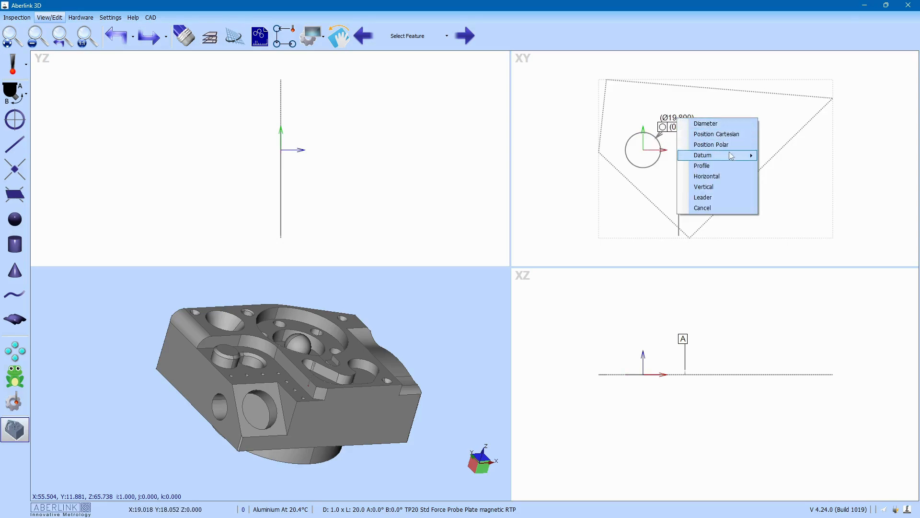
{"action": "mouse_move", "coordinate": [729, 153]}
{"action": "left_click", "coordinate": [768, 156]}
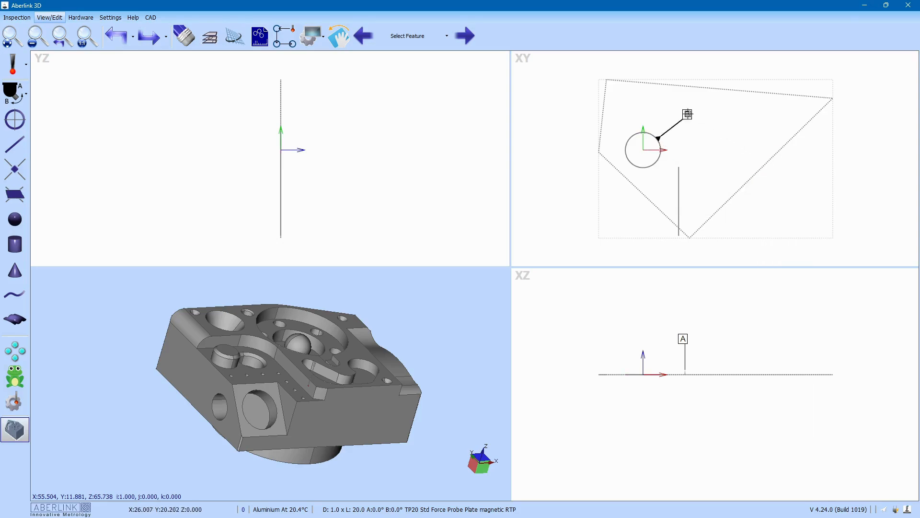
- Label the measured line as datum C in the XY view, placing the label below the line's lower end
{"action": "right_click", "coordinate": [678, 175]}
{"action": "left_click_drag", "start_coordinate": [679, 176], "coordinate": [654, 183]}
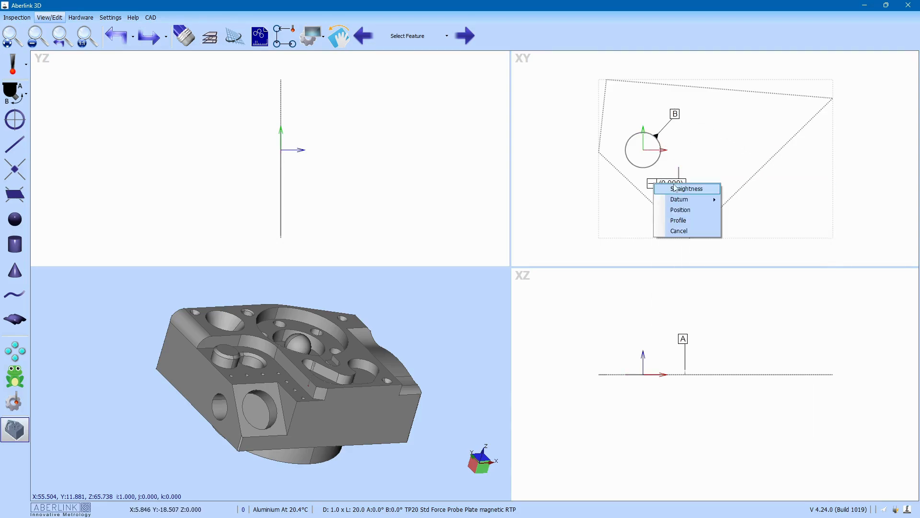
{"action": "mouse_move", "coordinate": [706, 200]}
{"action": "left_click", "coordinate": [764, 200]}
{"action": "left_click_drag", "start_coordinate": [715, 208], "coordinate": [655, 255]}
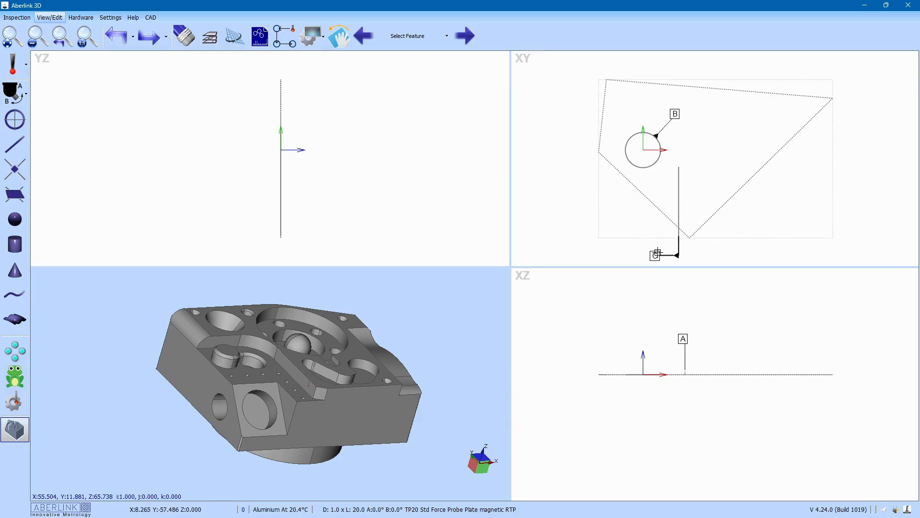
- Add a display layer named "Detail A (Features)"
{"action": "middle_click_drag", "start_coordinate": [262, 385], "coordinate": [259, 388]}
{"action": "scroll", "coordinate": [287, 378], "scroll_direction": "up", "scroll_amount": 4}
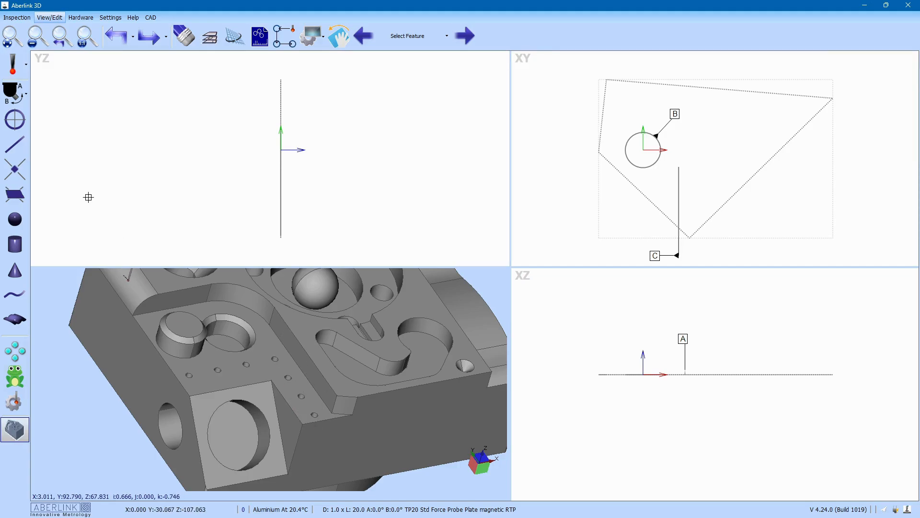
{"action": "left_click", "coordinate": [209, 37]}
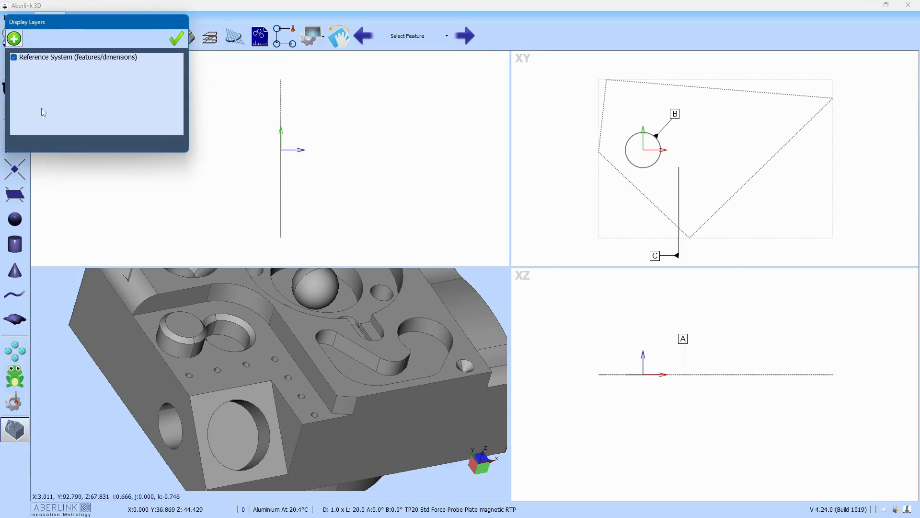
{"action": "left_click", "coordinate": [14, 38]}
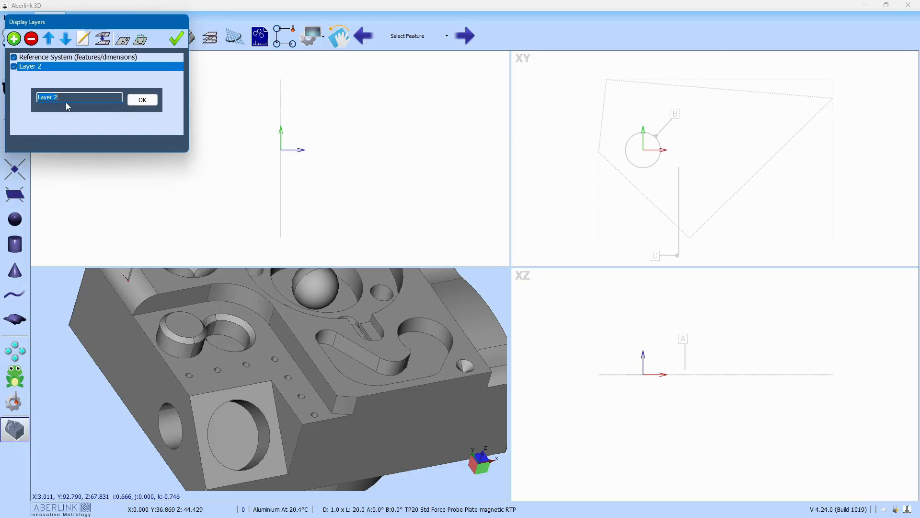
{"action": "type", "text": "Detail A (Features"}
{"action": "left_click", "coordinate": [143, 100]}
- Add a display layer named "Detail A Dimensions" and make "Detail A (Features)" the layer for new features
{"action": "left_click", "coordinate": [14, 38]}
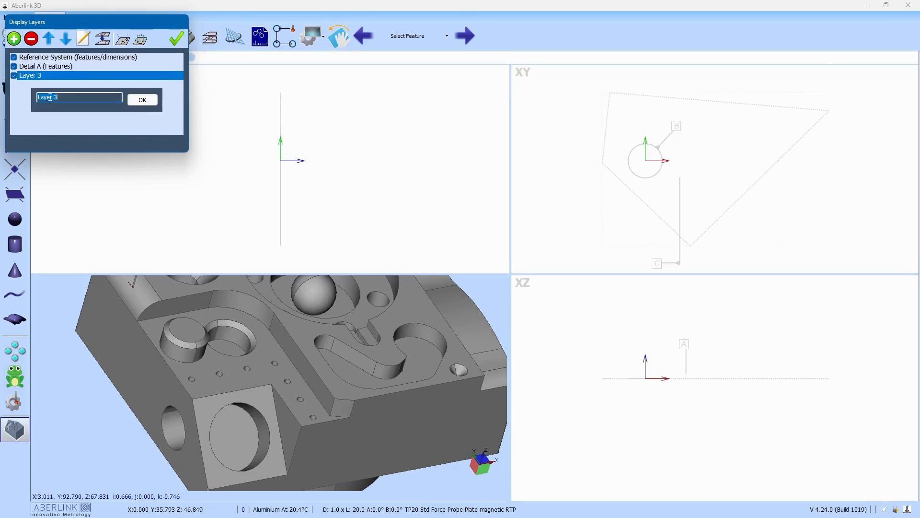
{"action": "type", "text": "D"}
{"action": "key", "text": "BackSpace"}
{"action": "key", "text": "BackSpace"}
{"action": "key", "text": "BackSpace"}
{"action": "left_click", "coordinate": [142, 100]}
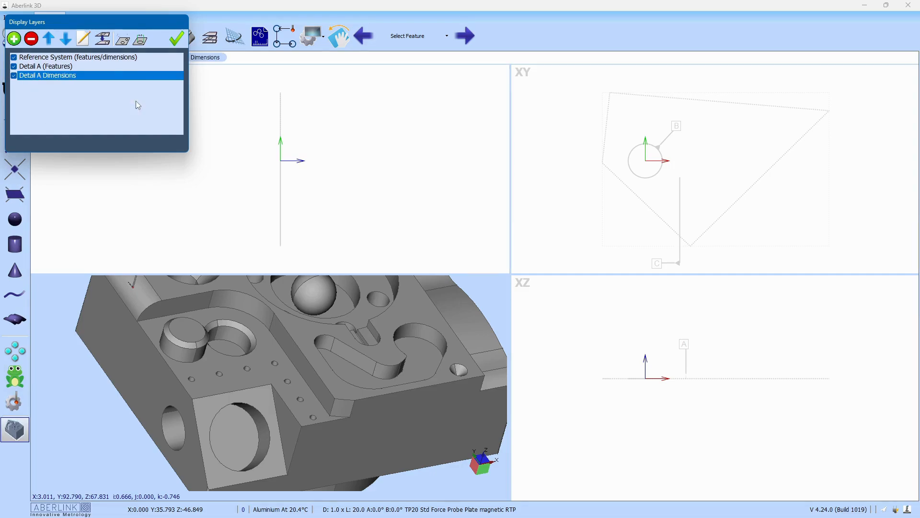
{"action": "left_click", "coordinate": [66, 67]}
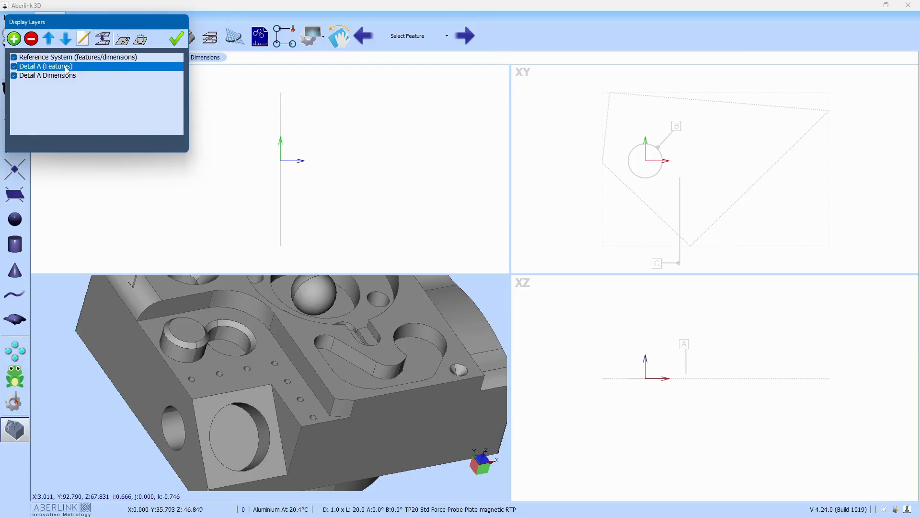
{"action": "left_click", "coordinate": [123, 42]}
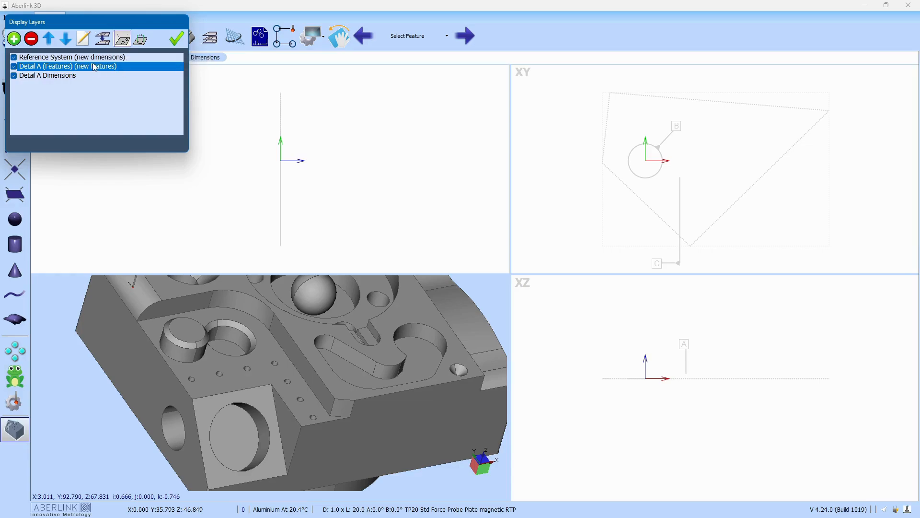
- Rename the Detail A dimensions layer as "Detail A (Dimensions)" and make it the layer for new dimensions
{"action": "left_click", "coordinate": [43, 77]}
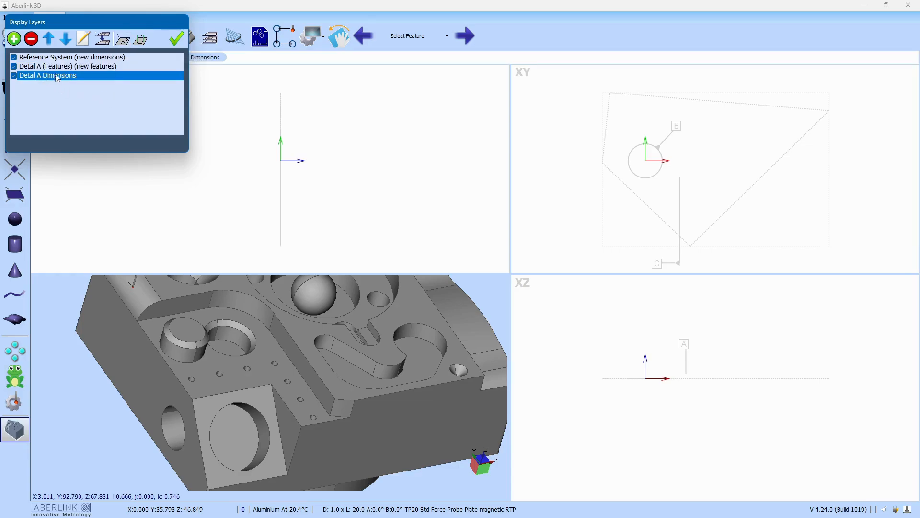
{"action": "left_click", "coordinate": [83, 39]}
{"action": "left_click", "coordinate": [60, 98]}
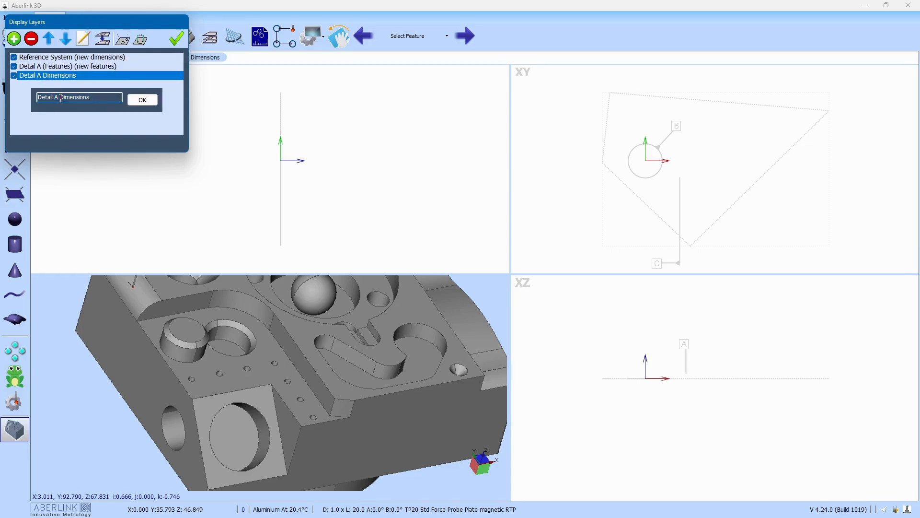
{"action": "type", "text": "("}
{"action": "left_click", "coordinate": [143, 99]}
{"action": "left_click", "coordinate": [139, 40]}
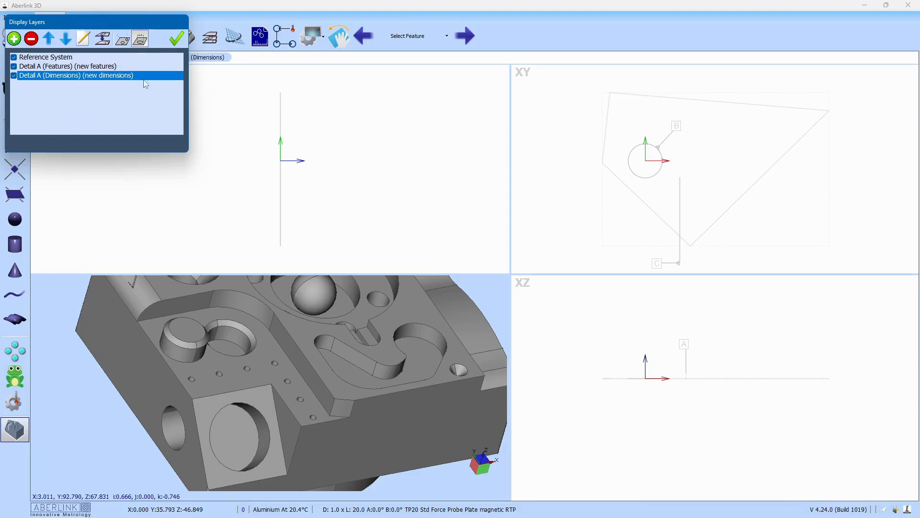
{"action": "left_click", "coordinate": [117, 109]}
{"action": "left_click", "coordinate": [13, 75]}
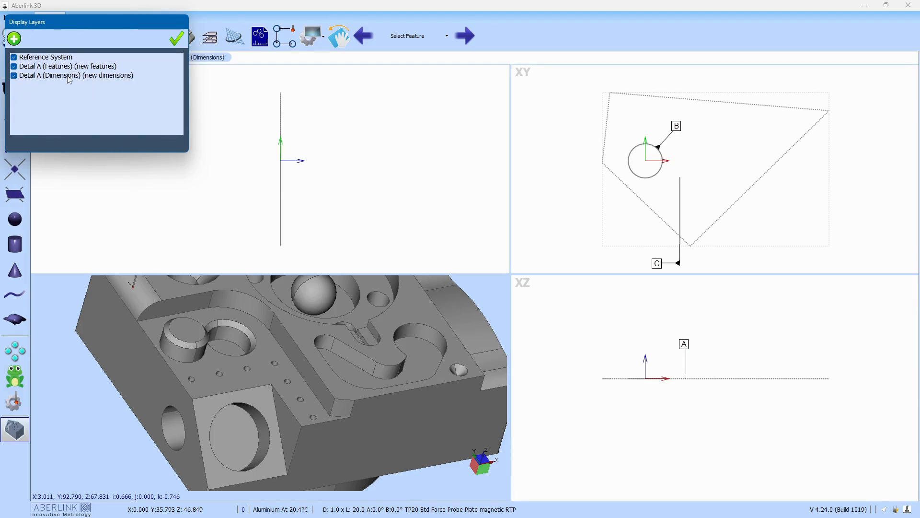
{"action": "left_click", "coordinate": [176, 38]}
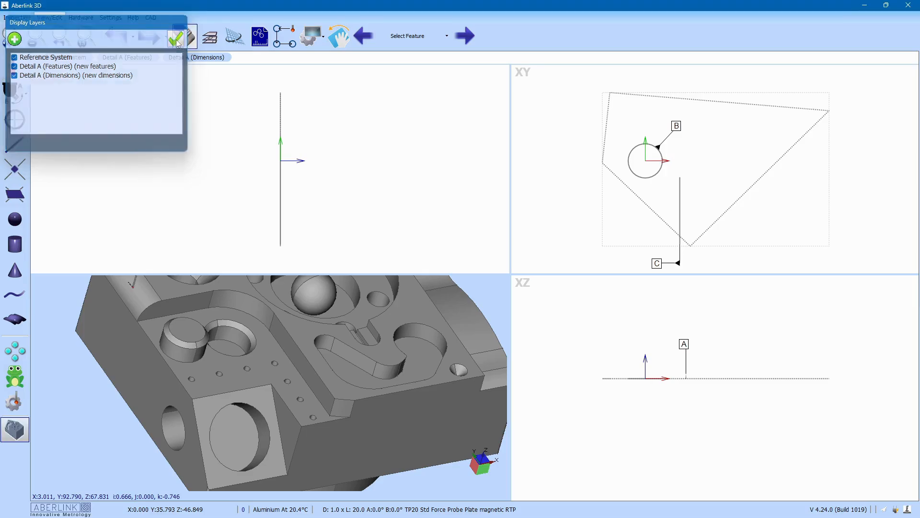
- Create circle features from the seven small holes on the CAD model and check the first circle's layer assignment
{"action": "left_click", "coordinate": [194, 379]}
{"action": "left_click", "coordinate": [220, 373]}
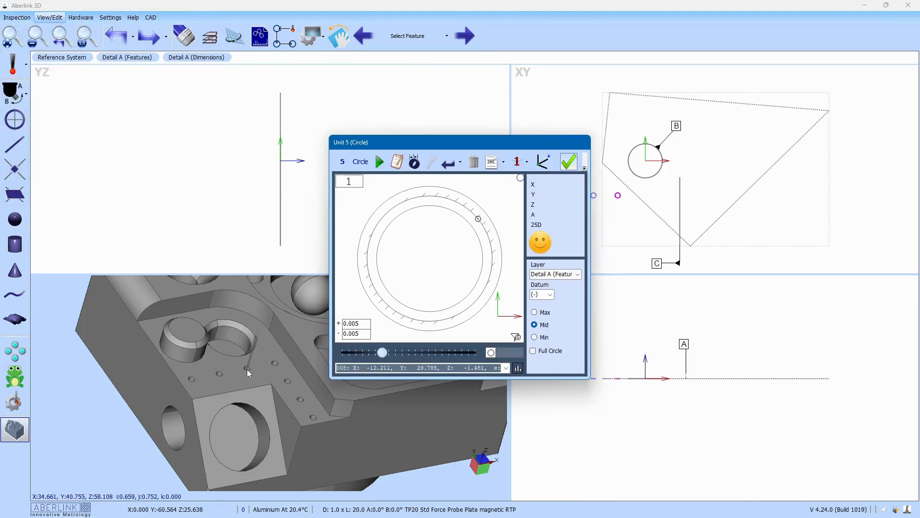
{"action": "left_click", "coordinate": [247, 369]}
{"action": "left_click", "coordinate": [276, 362]}
{"action": "left_click", "coordinate": [287, 381]}
{"action": "left_click", "coordinate": [301, 399]}
{"action": "left_click", "coordinate": [313, 417]}
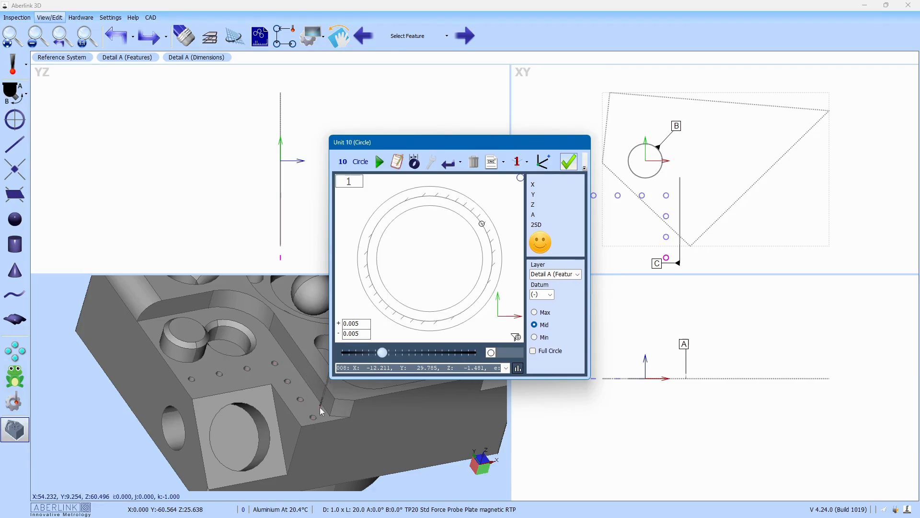
{"action": "left_click", "coordinate": [570, 162]}
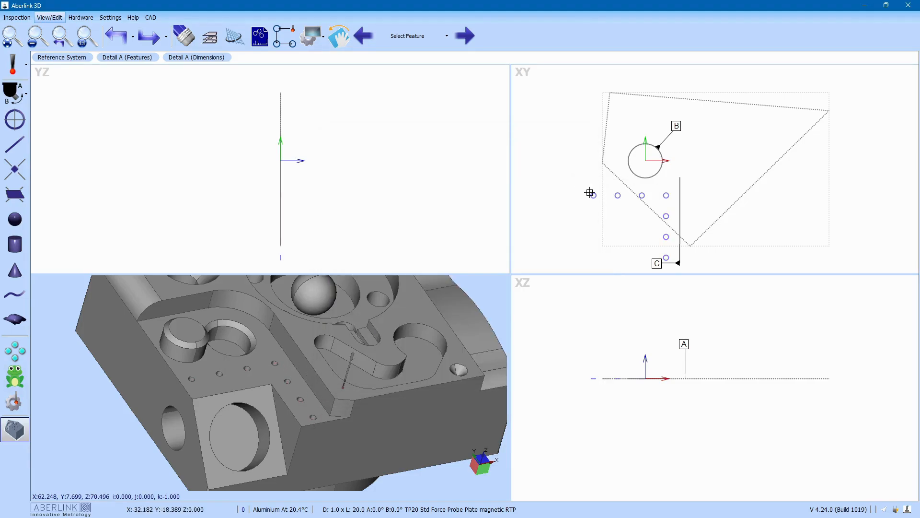
{"action": "double_click", "coordinate": [593, 194]}
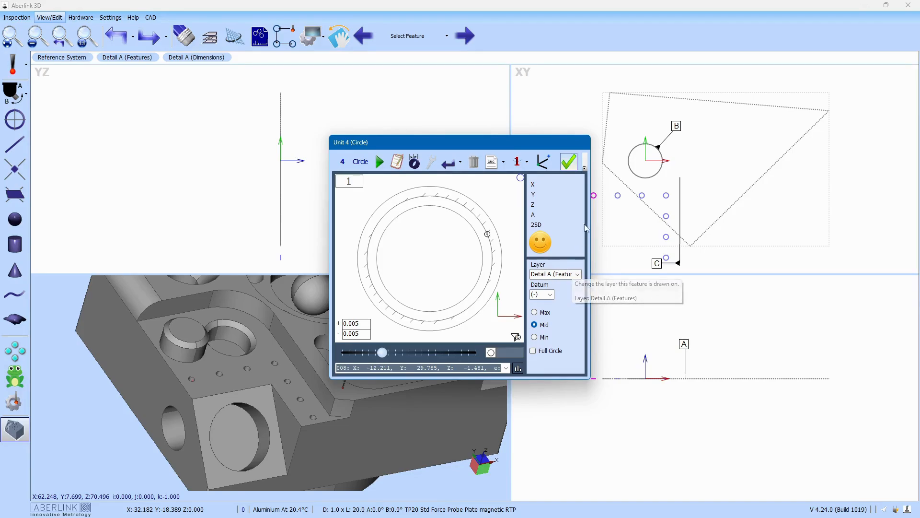
{"action": "left_click", "coordinate": [571, 167]}
- Dimension the diameter and roundness of all seven small circles in the XY view and check one dimension's display layer
{"action": "left_click", "coordinate": [592, 193]}
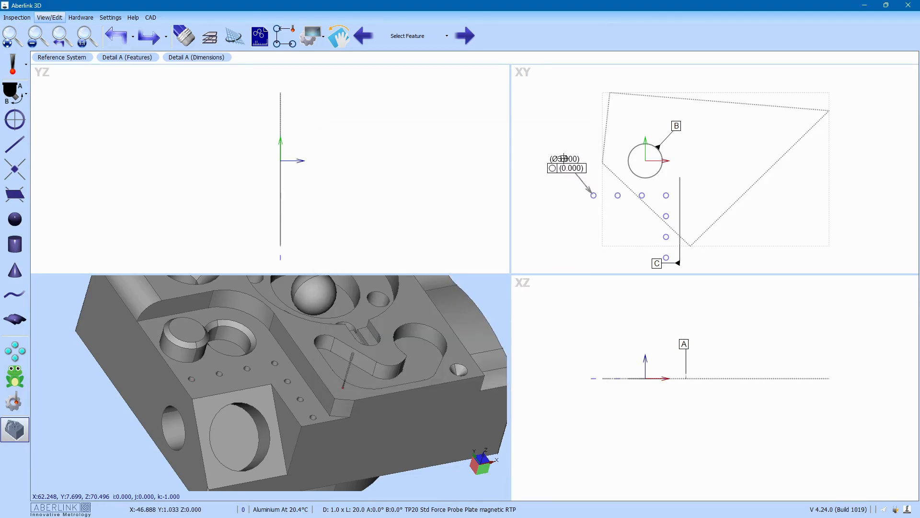
{"action": "left_click", "coordinate": [566, 161]}
{"action": "left_click", "coordinate": [617, 195]}
{"action": "left_click", "coordinate": [581, 237]}
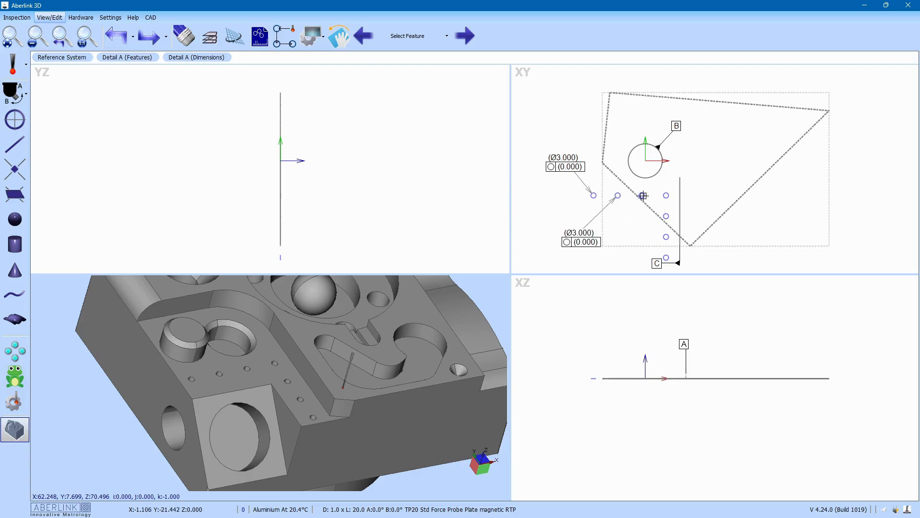
{"action": "left_click", "coordinate": [642, 195]}
{"action": "left_click", "coordinate": [629, 120]}
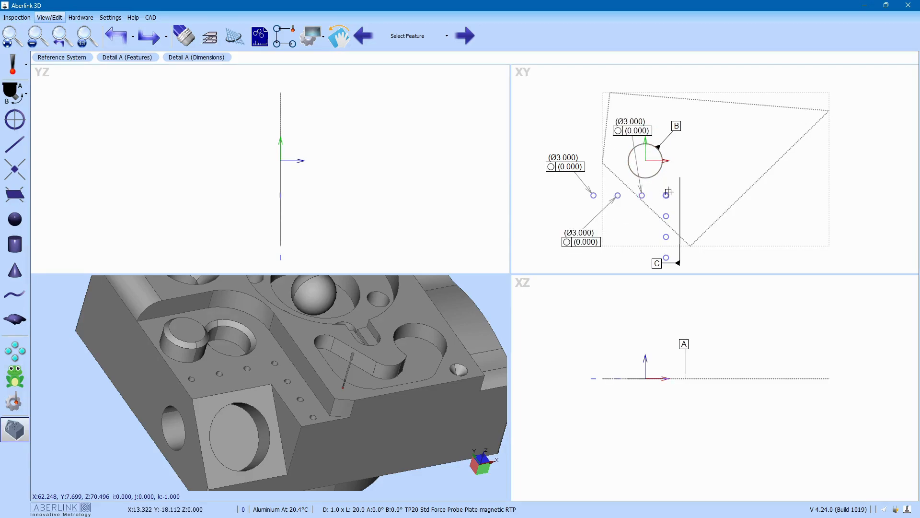
{"action": "left_click", "coordinate": [667, 194]}
{"action": "left_click", "coordinate": [669, 211]}
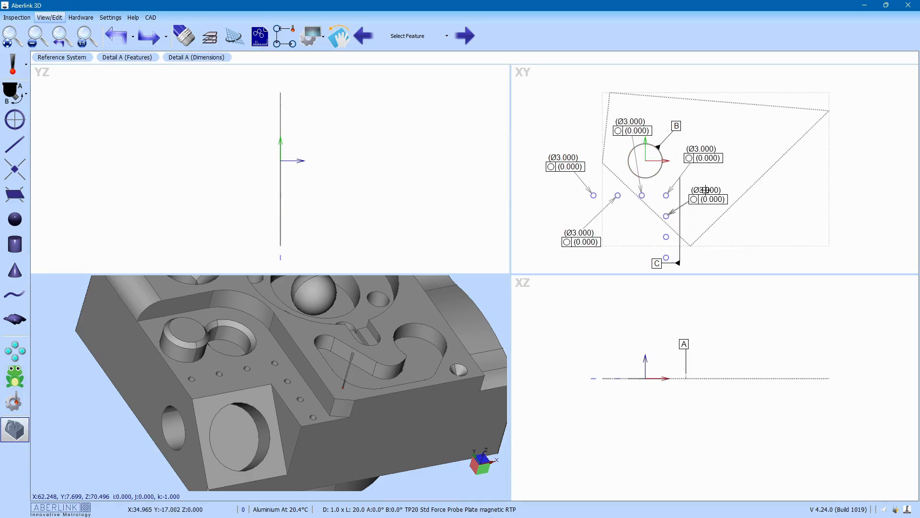
{"action": "left_click", "coordinate": [670, 235]}
{"action": "left_click", "coordinate": [732, 227]}
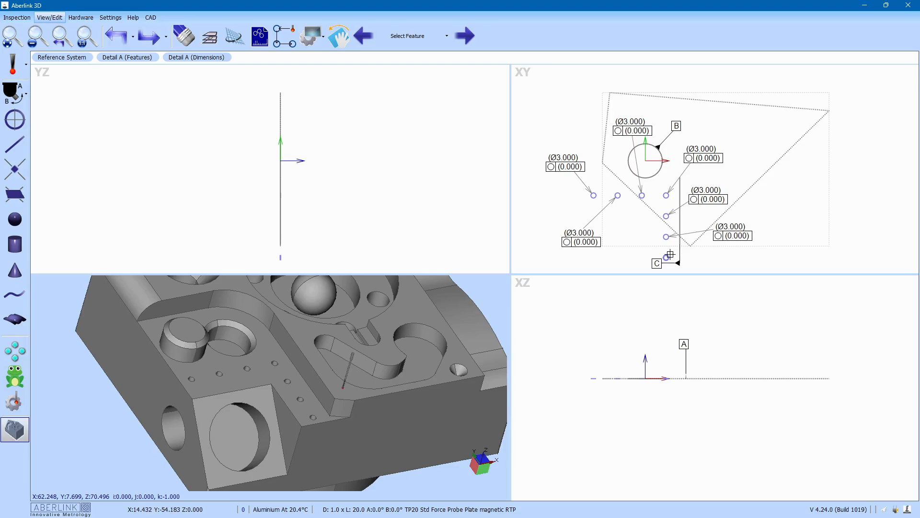
{"action": "left_click", "coordinate": [667, 257]}
{"action": "left_click", "coordinate": [717, 258]}
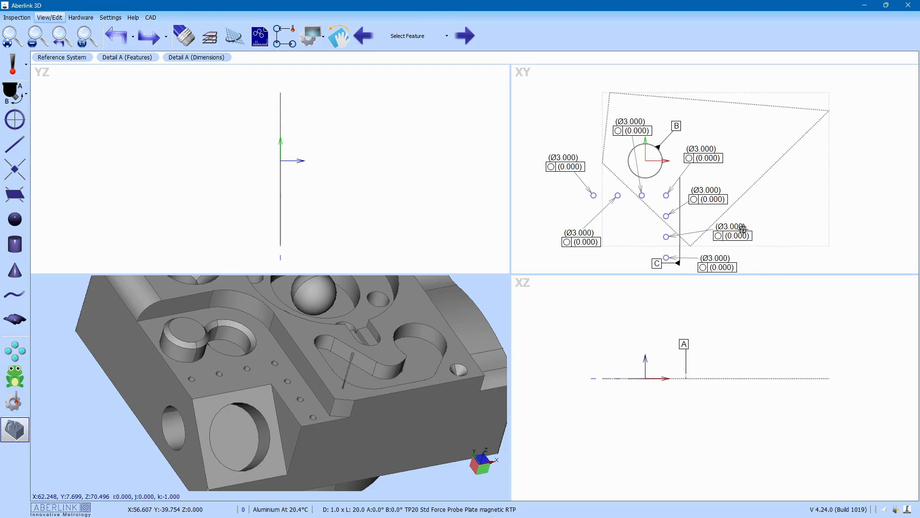
{"action": "double_click", "coordinate": [724, 225]}
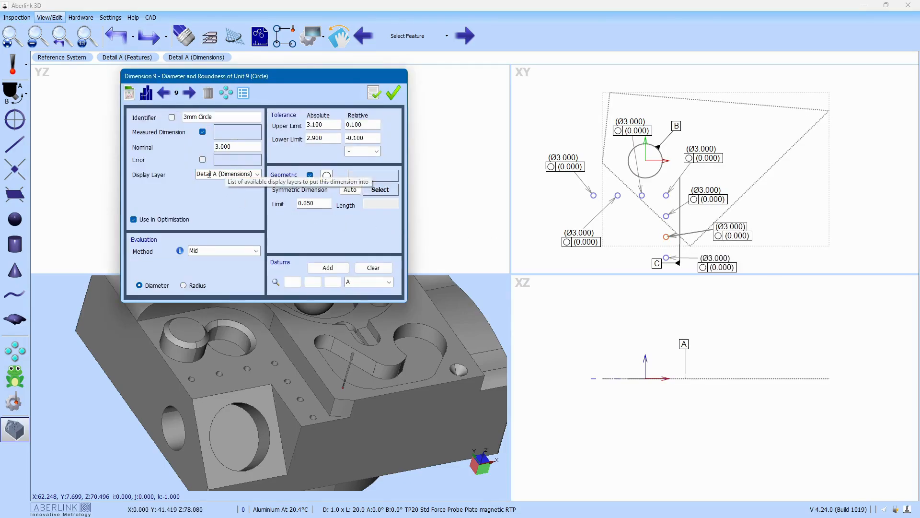
{"action": "left_click", "coordinate": [393, 93]}
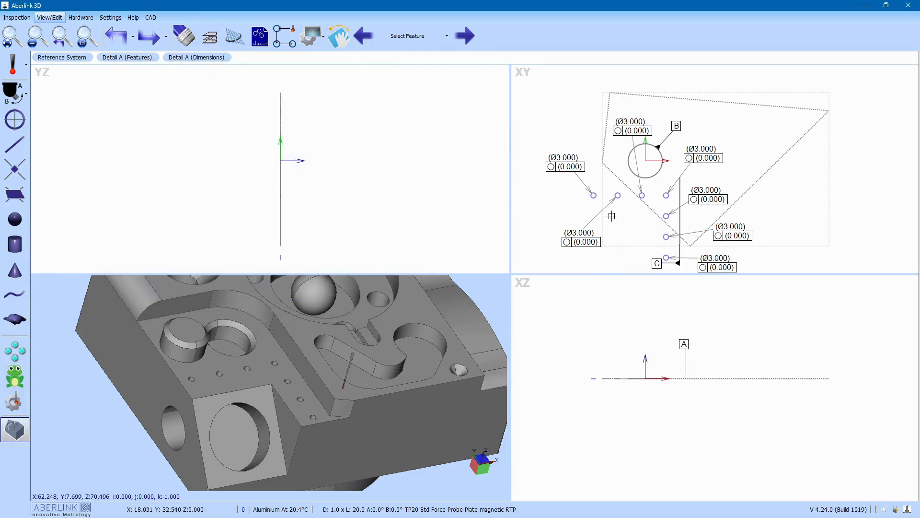
- Hide the Detail A (Features) and Detail A (Dimensions) layers
{"action": "left_click", "coordinate": [195, 59]}
{"action": "left_click", "coordinate": [146, 61]}
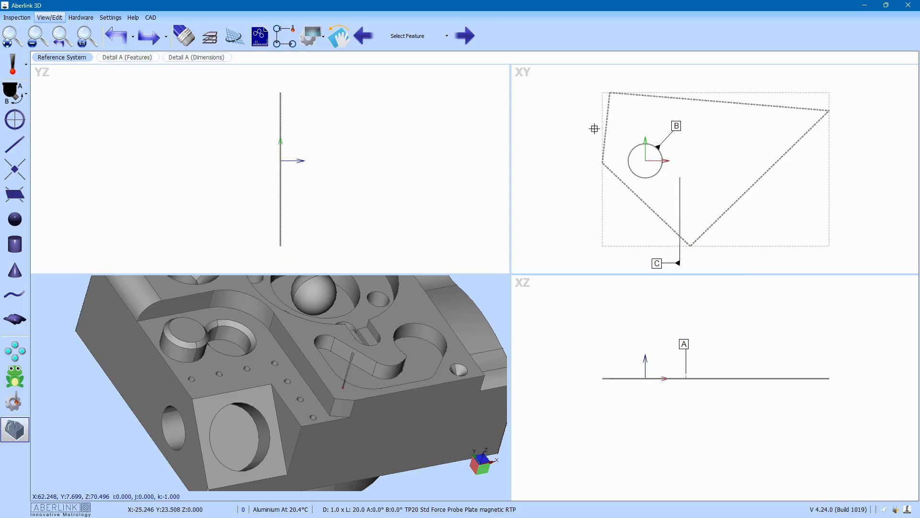
{"action": "scroll", "coordinate": [252, 437], "scroll_direction": "down", "scroll_amount": 5}
{"action": "scroll", "coordinate": [270, 344], "scroll_direction": "up", "scroll_amount": 6}
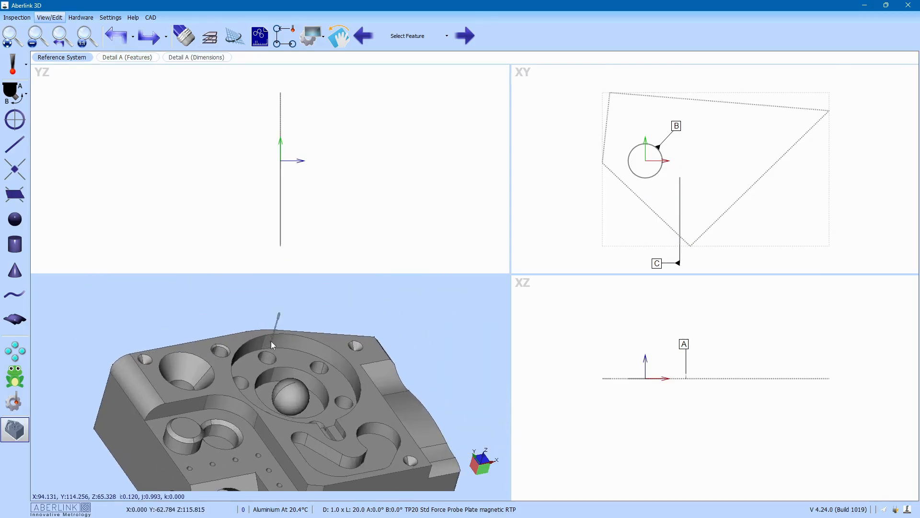
{"action": "middle_click_drag", "start_coordinate": [274, 349], "coordinate": [275, 373]}
{"action": "scroll", "coordinate": [269, 341], "scroll_direction": "down", "scroll_amount": 3}
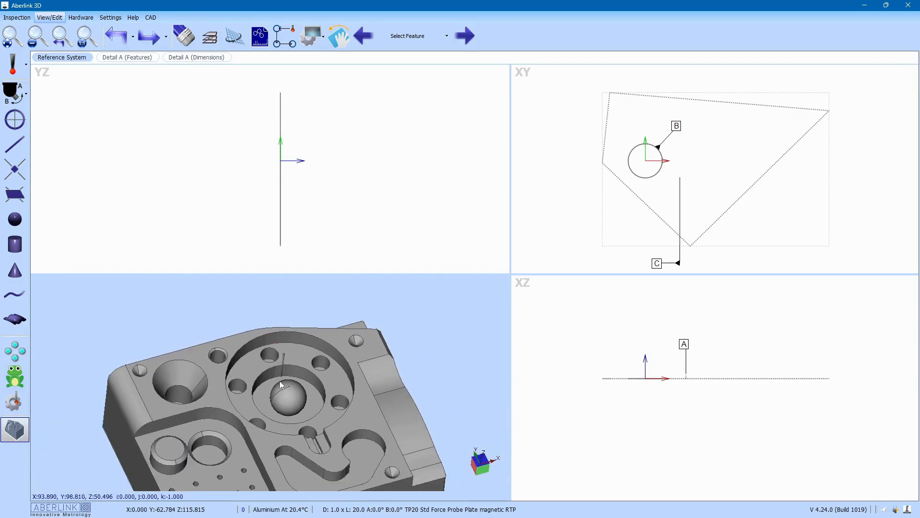
{"action": "scroll", "coordinate": [258, 387], "scroll_direction": "up", "scroll_amount": 3}
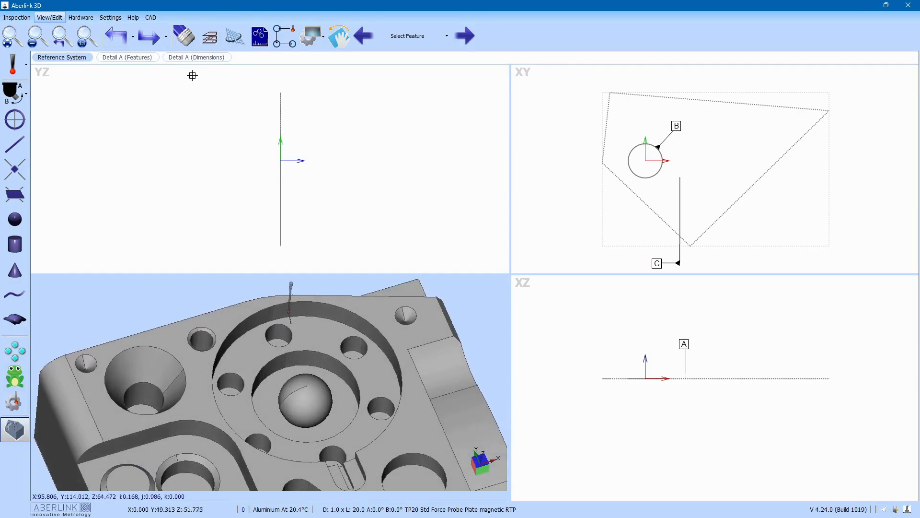
- Add two display layers named "PCD Holes (Features)" and "PCD Holes (Dimensions)"
{"action": "left_click", "coordinate": [209, 37]}
{"action": "left_click", "coordinate": [15, 39]}
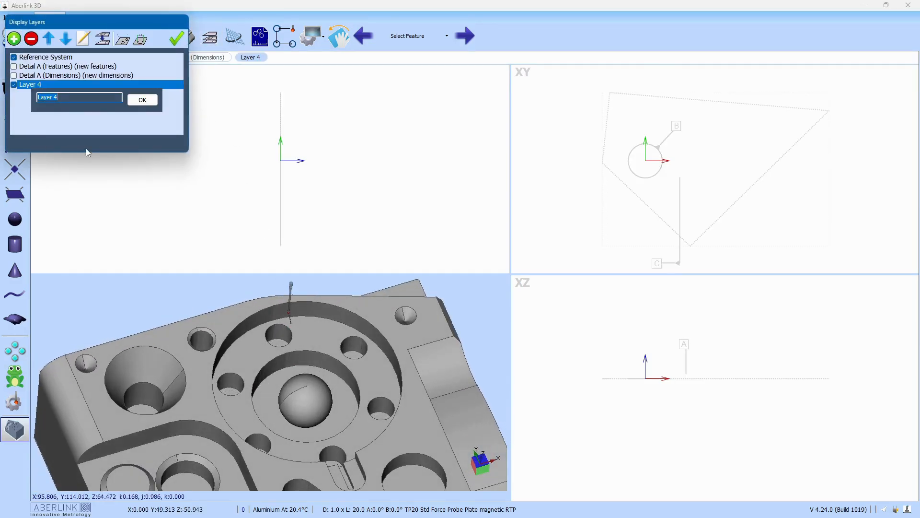
{"action": "type", "text": "PCD Holes (Features"}
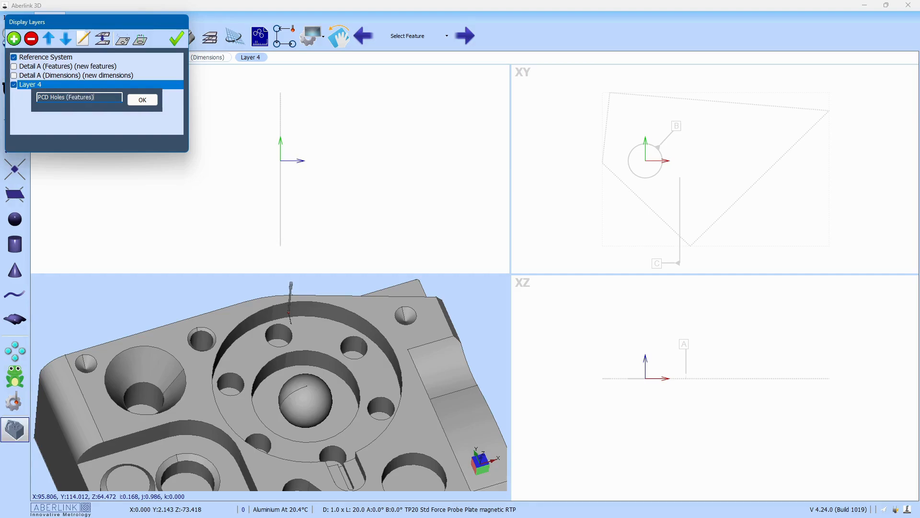
{"action": "left_click", "coordinate": [143, 99]}
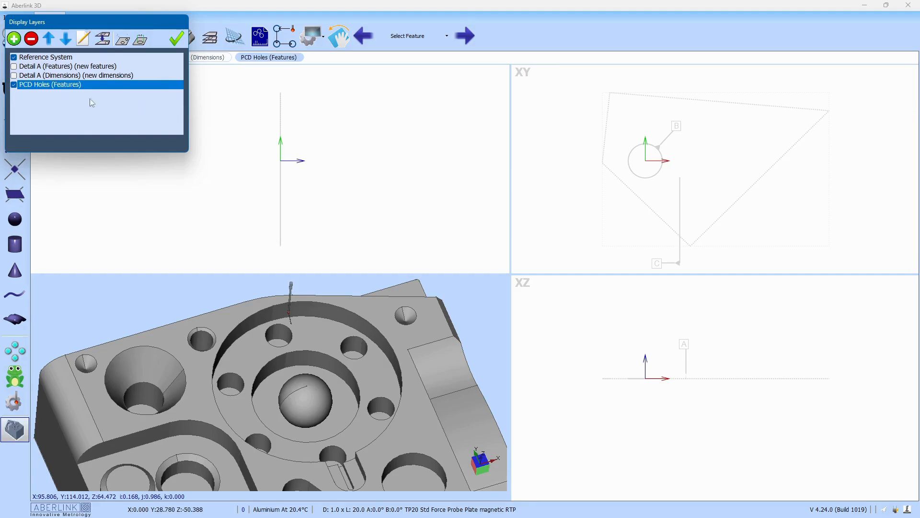
{"action": "left_click", "coordinate": [14, 38]}
{"action": "type", "text": "PCD Holes (Dimensions"}
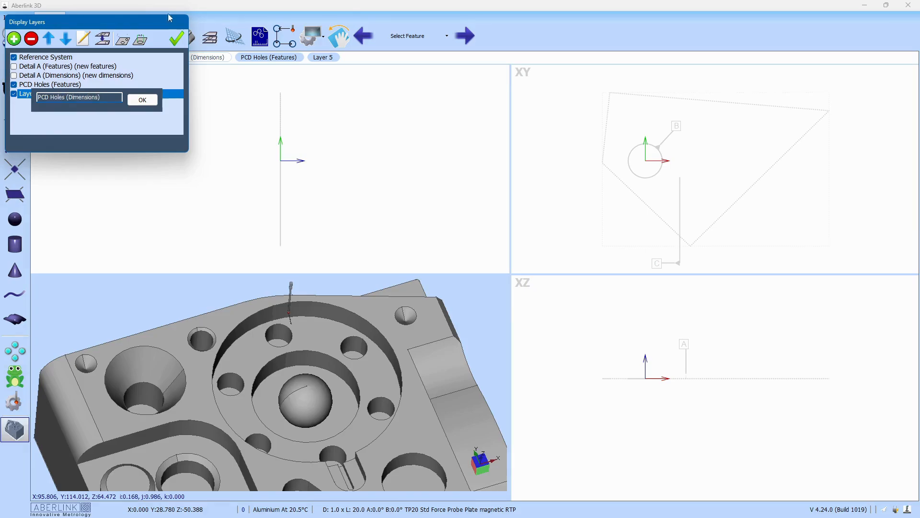
{"action": "left_click", "coordinate": [142, 99]}
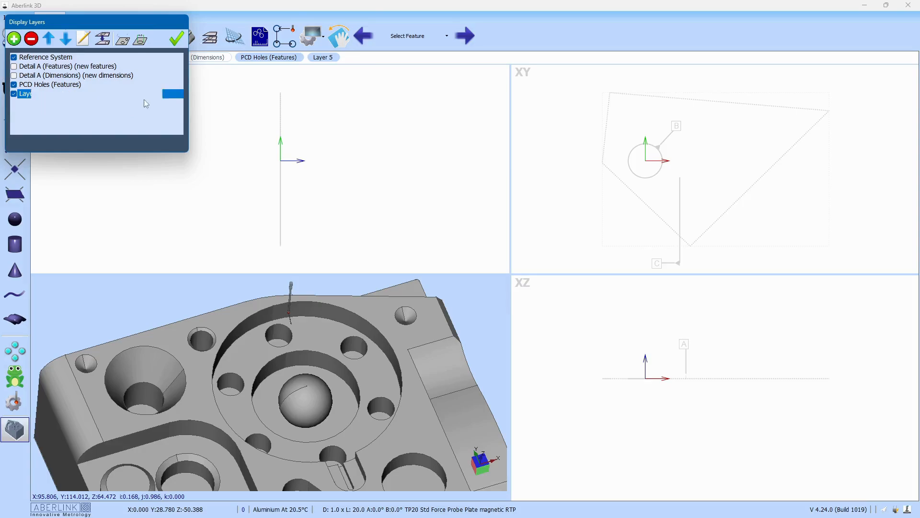
- Assign new features to the PCD Holes (Features) layer and new dimensions to PCD Holes (Dimensions)
{"action": "left_click", "coordinate": [72, 87]}
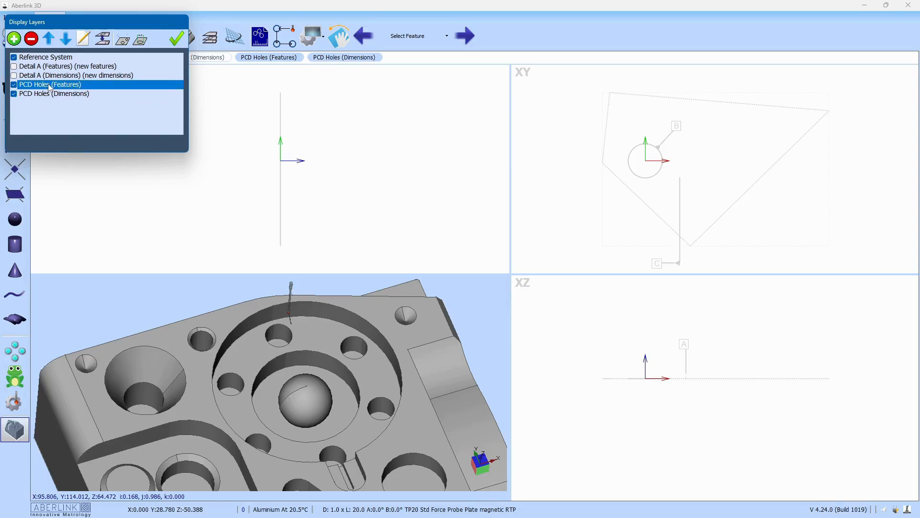
{"action": "left_click", "coordinate": [122, 39]}
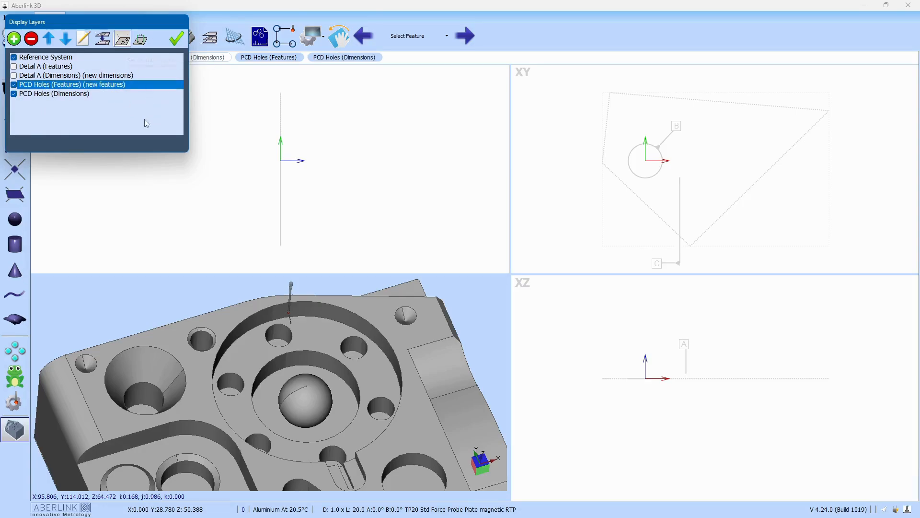
{"action": "left_click", "coordinate": [113, 94]}
{"action": "left_click", "coordinate": [140, 40]}
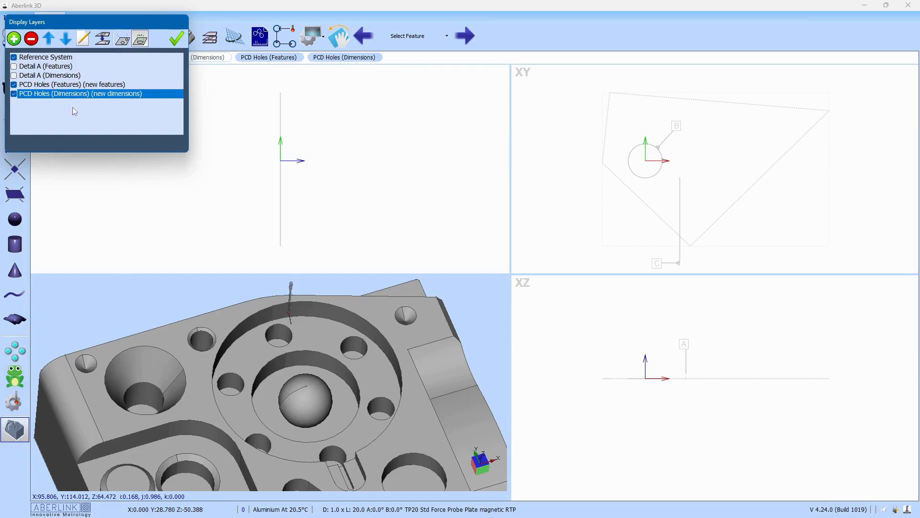
{"action": "left_click", "coordinate": [176, 38]}
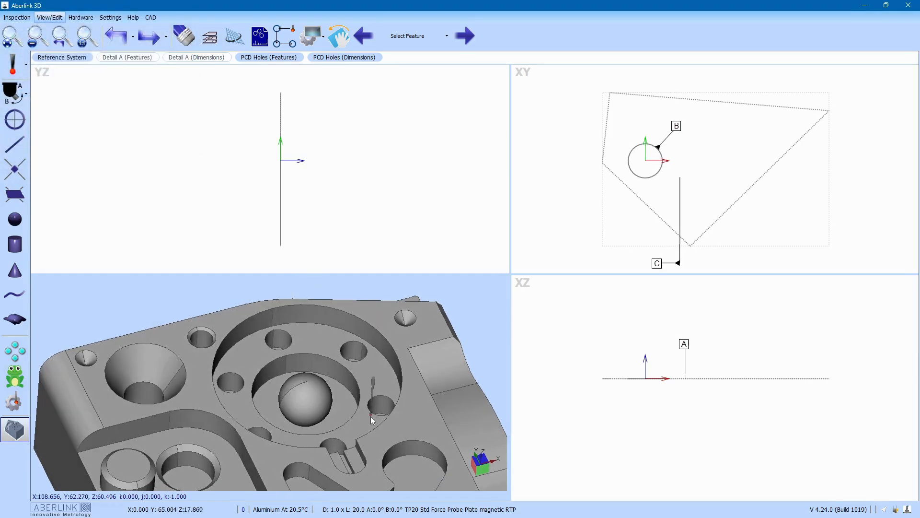
- Measure the six PCD holes as circles by picking them on the CAD model, accept them and dismiss the drive standby notice
{"action": "left_click", "coordinate": [335, 444]}
{"action": "left_click", "coordinate": [373, 404]}
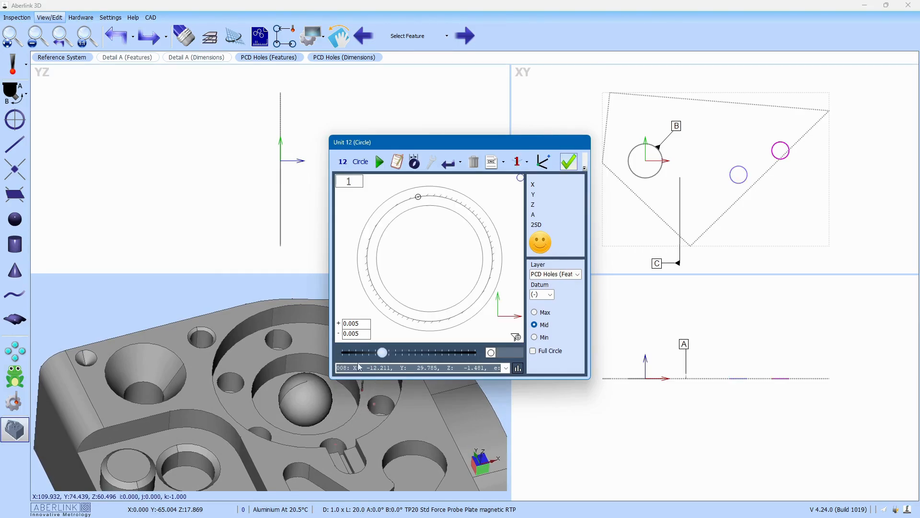
{"action": "left_click_drag", "start_coordinate": [385, 143], "coordinate": [432, 90]}
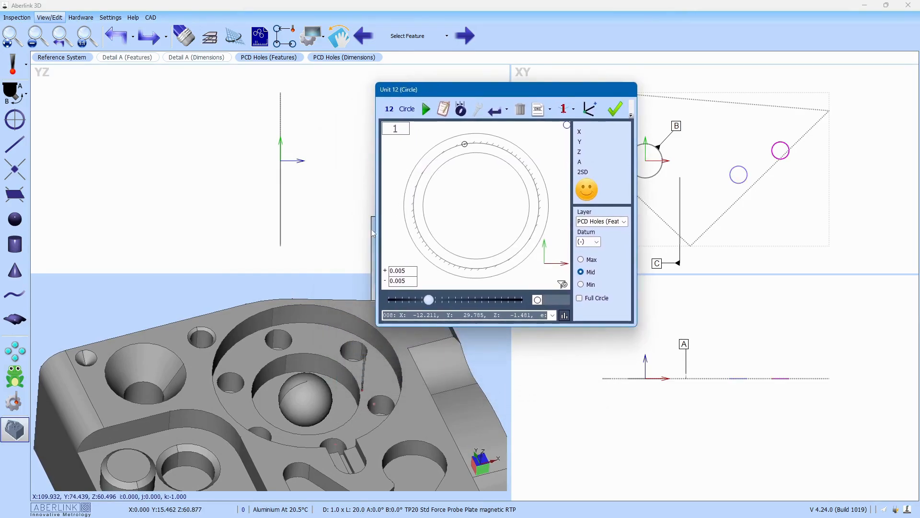
{"action": "left_click", "coordinate": [348, 347]}
{"action": "left_click", "coordinate": [272, 346]}
{"action": "left_click", "coordinate": [231, 384]}
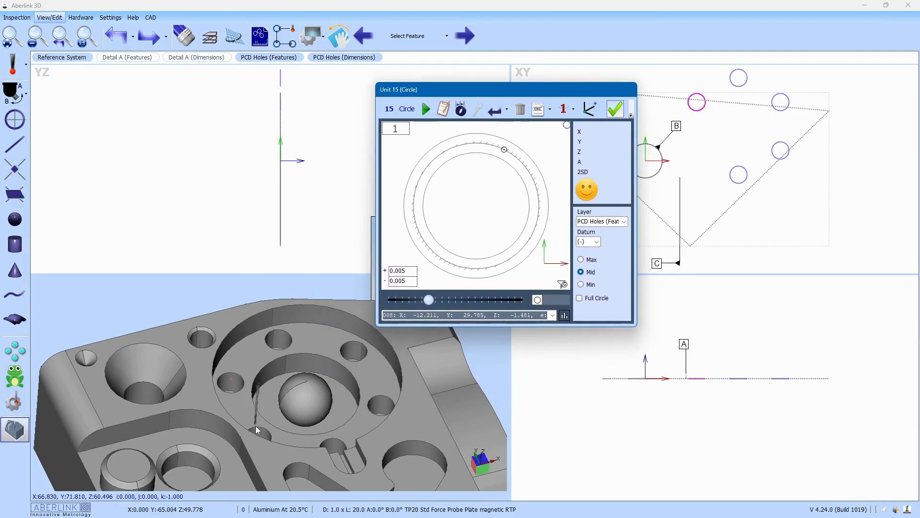
{"action": "left_click", "coordinate": [257, 431]}
{"action": "left_click", "coordinate": [614, 109]}
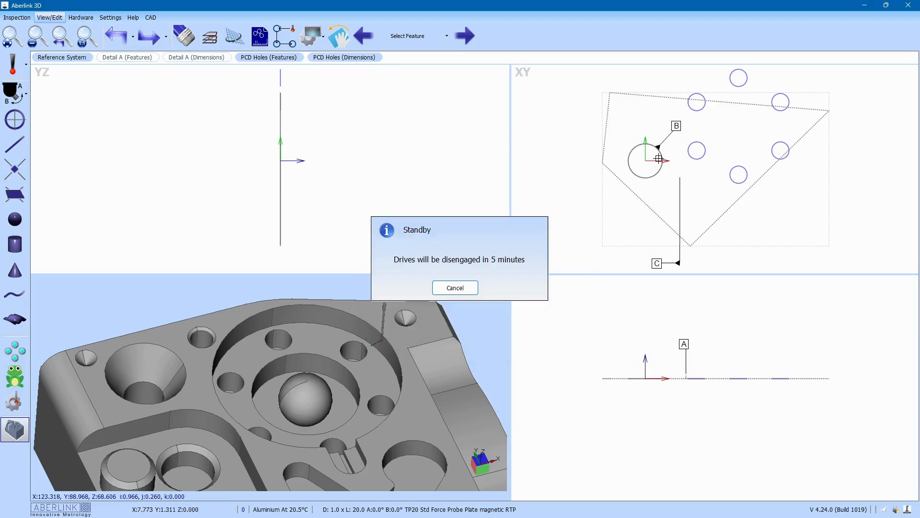
{"action": "left_click", "coordinate": [448, 288]}
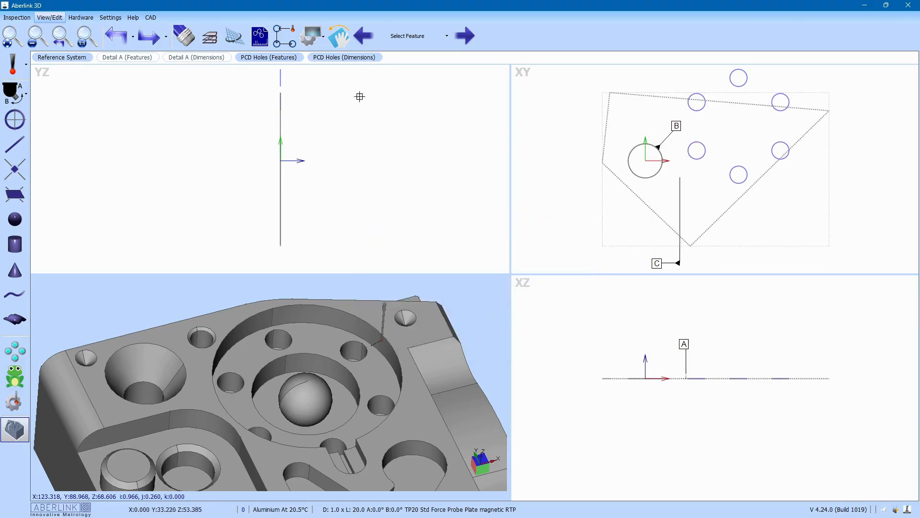
- Isolate the PCD Holes (Features) layer and dimension the diameter and roundness of its six circles in the XY view
{"action": "left_click", "coordinate": [293, 58]}
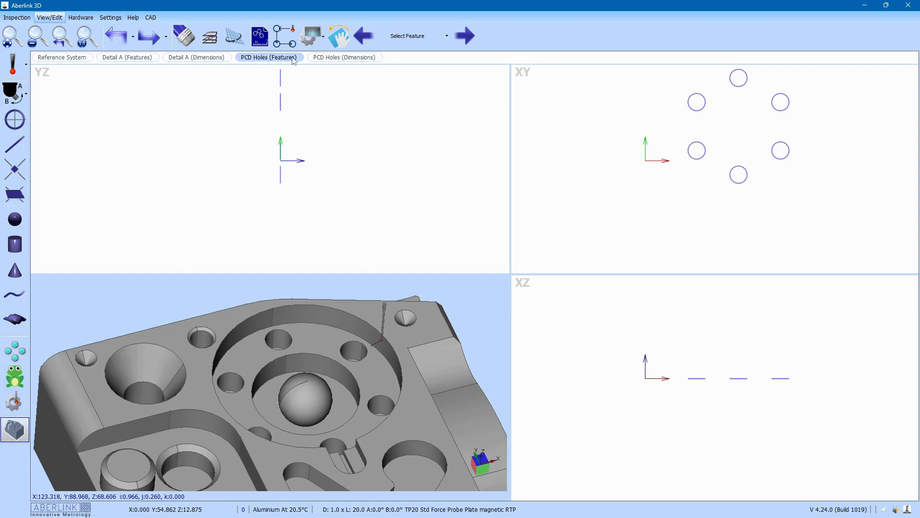
{"action": "left_click", "coordinate": [695, 107]}
{"action": "left_click", "coordinate": [608, 93]}
{"action": "left_click", "coordinate": [690, 144]}
{"action": "left_click", "coordinate": [628, 197]}
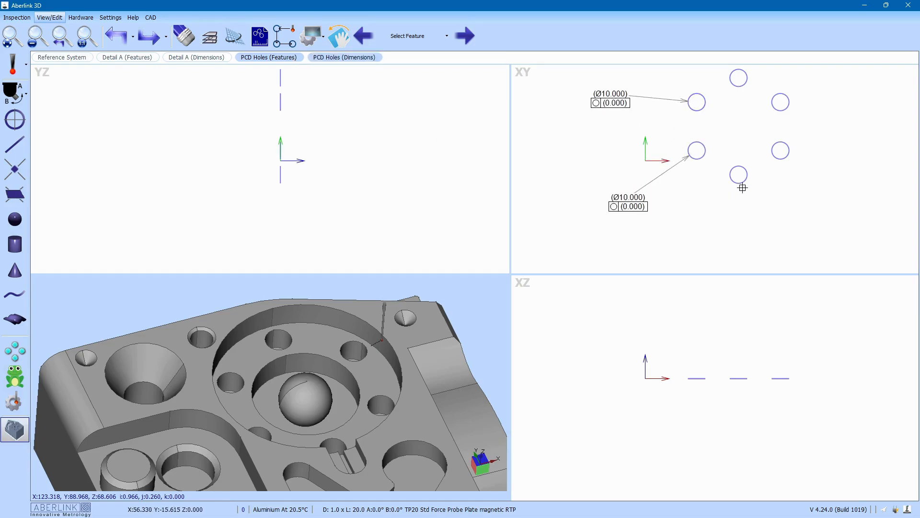
{"action": "left_click", "coordinate": [741, 183]}
{"action": "left_click", "coordinate": [764, 233]}
{"action": "left_click", "coordinate": [781, 151]}
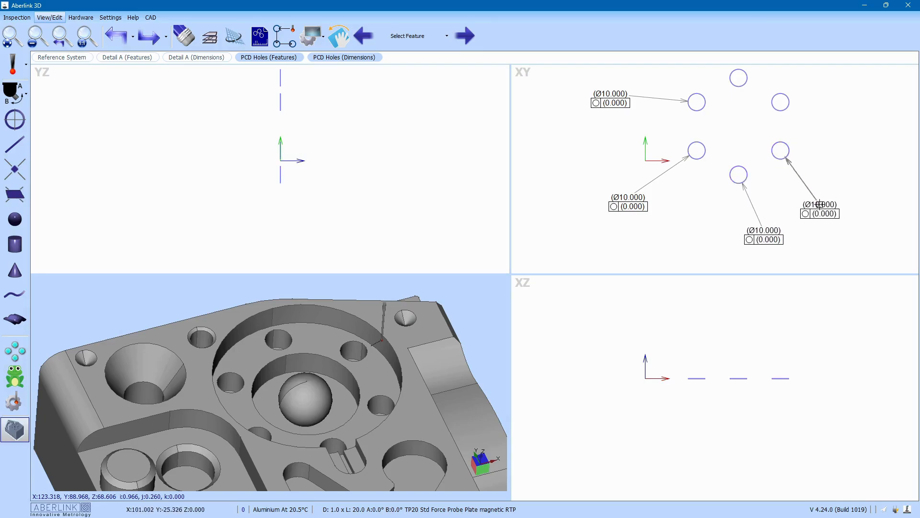
{"action": "left_click", "coordinate": [818, 205]}
{"action": "left_click", "coordinate": [787, 112]}
{"action": "left_click", "coordinate": [847, 131]}
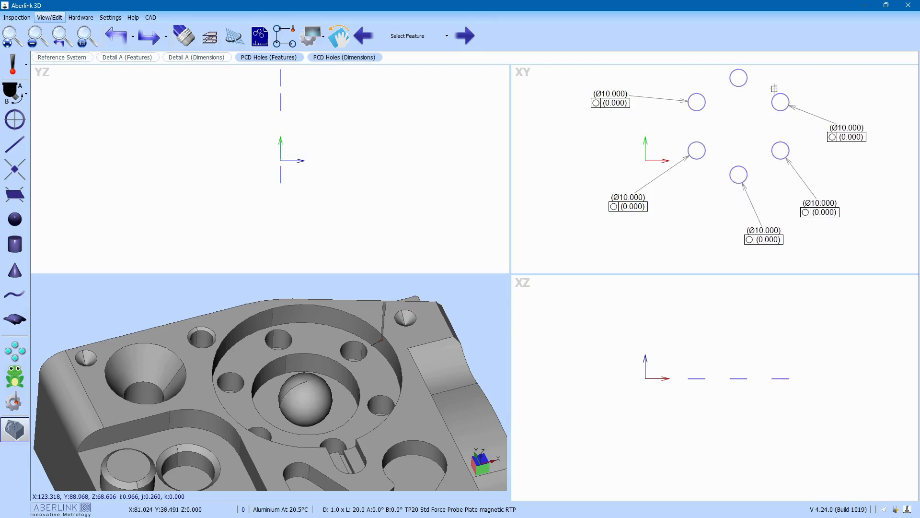
{"action": "left_click", "coordinate": [748, 81]}
{"action": "left_click", "coordinate": [791, 78]}
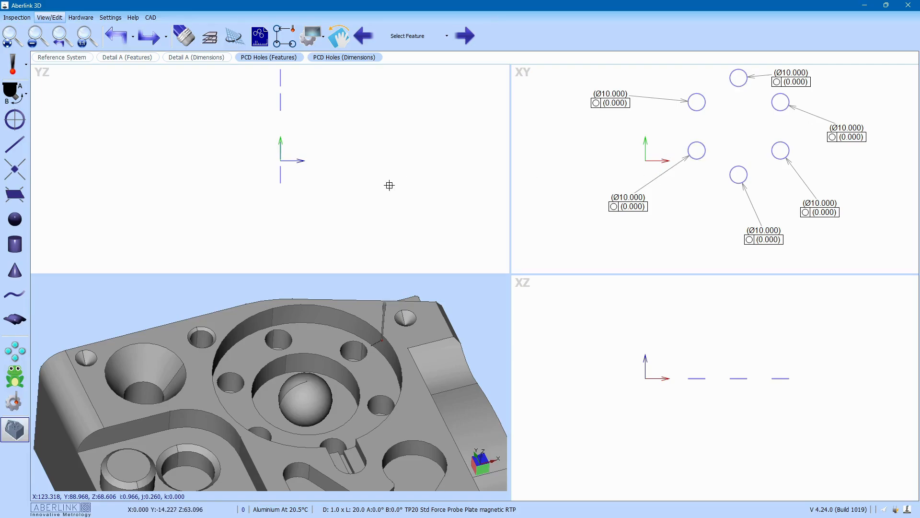
- Open the display layer list and select the Reference System layer
{"action": "left_click", "coordinate": [209, 37]}
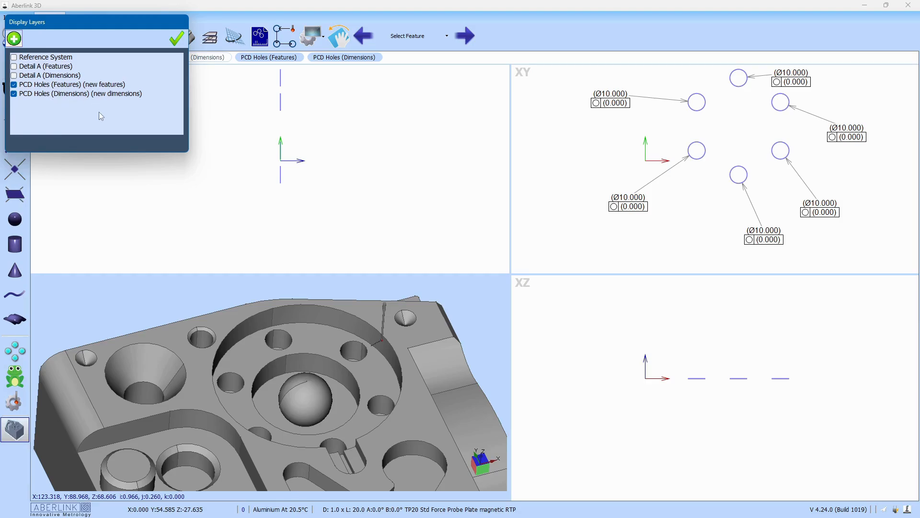
{"action": "left_click", "coordinate": [59, 58]}
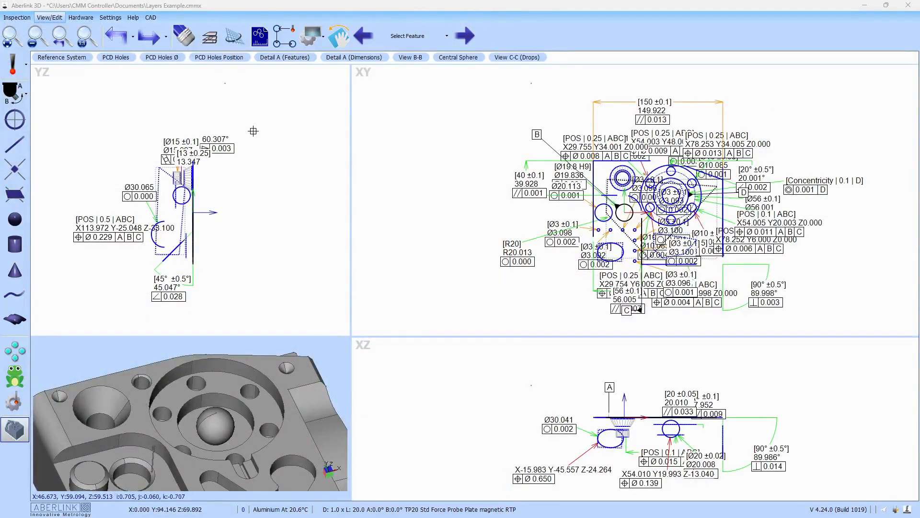
- Display only the Detail A (Features) and Detail A (Dimensions) layers in Layers Example.cmmx
{"action": "left_click", "coordinate": [282, 58]}
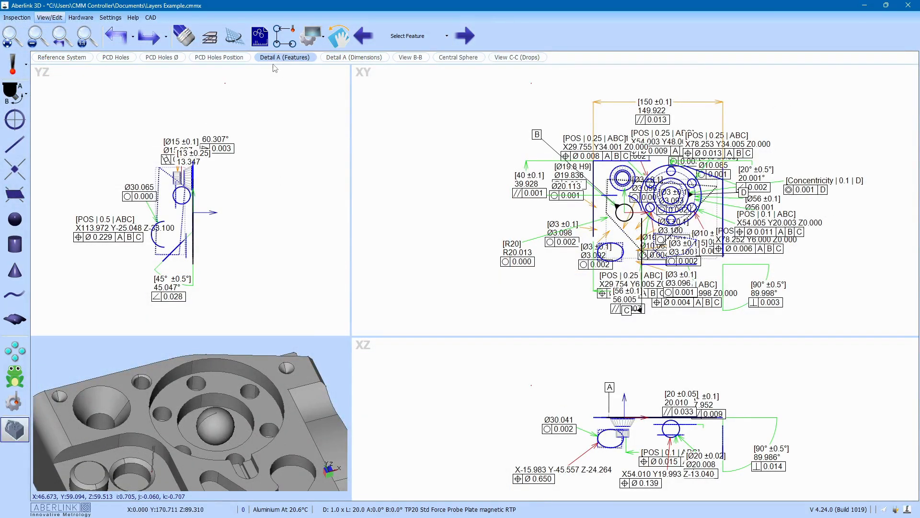
{"action": "left_click", "coordinate": [336, 59]}
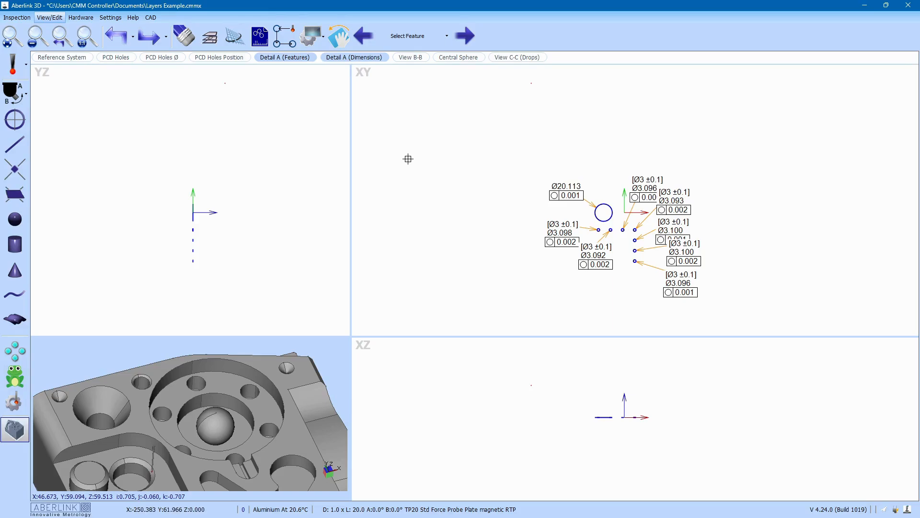